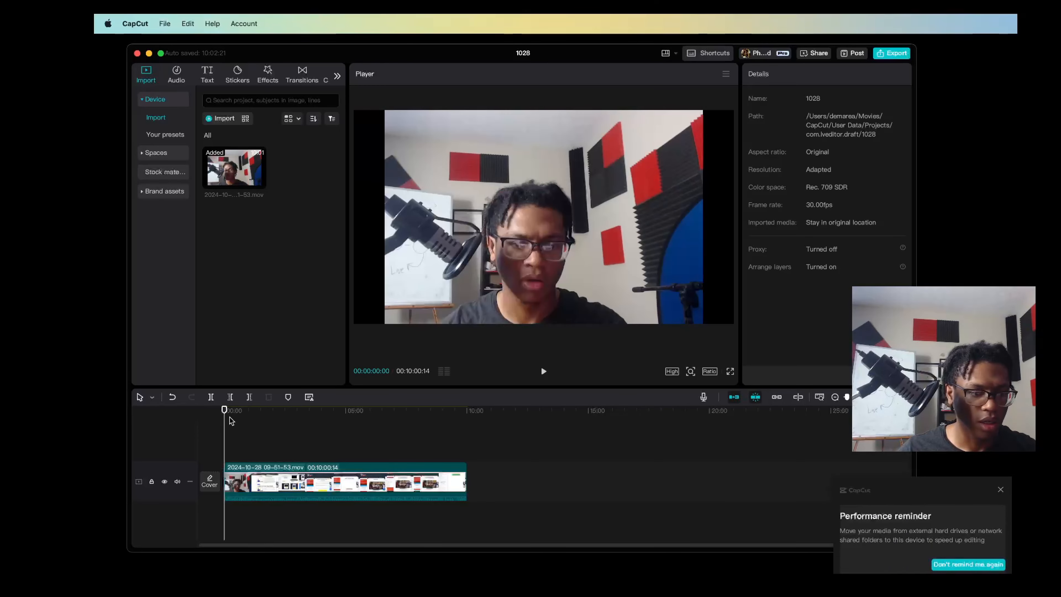
# Move the playhead to the start of the timeline and dismiss the performance reminder
pyautogui.moveTo(226, 419); pyautogui.dragTo(142, 425)
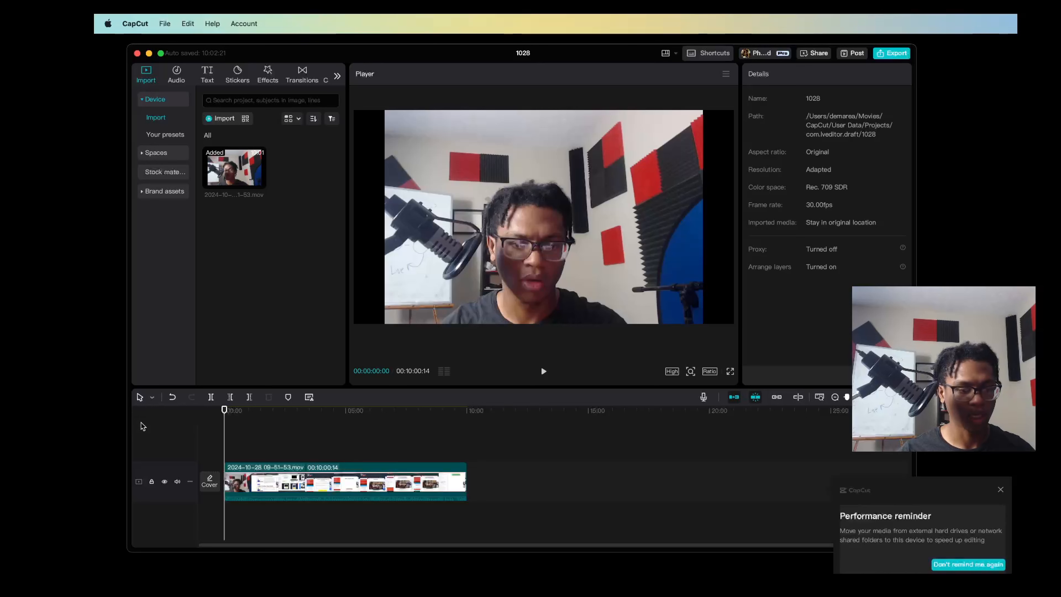
pyautogui.scroll(5, 332, 472)
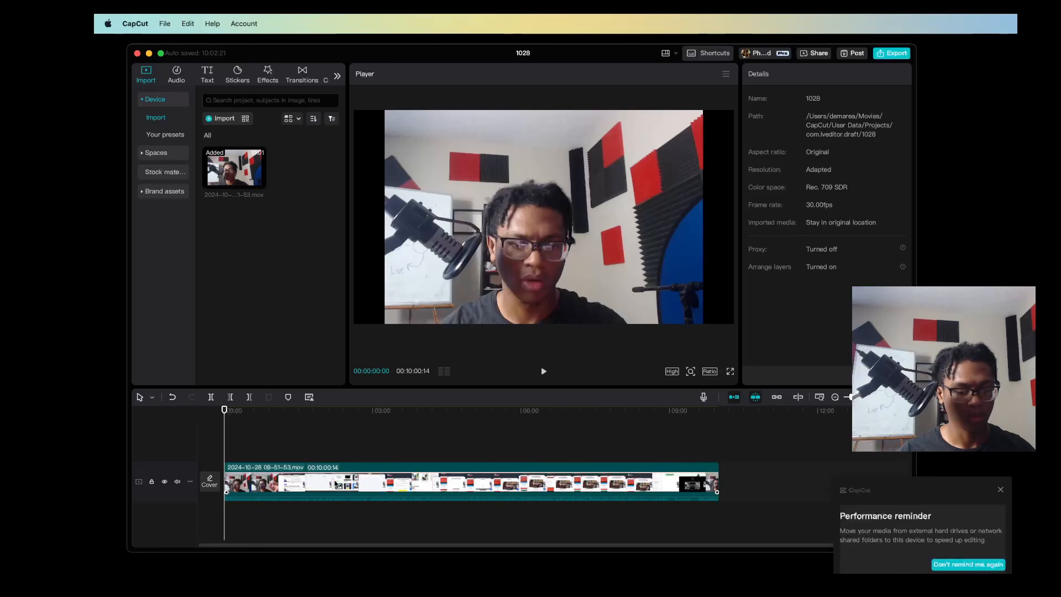
pyautogui.scroll(3, 336, 483)
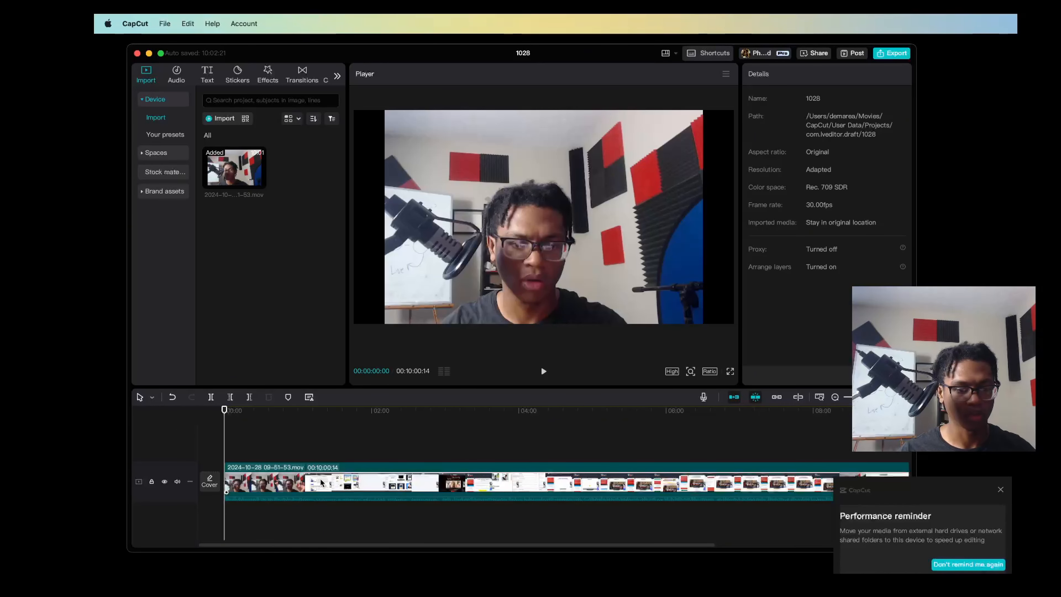
pyautogui.scroll(-3, 322, 482)
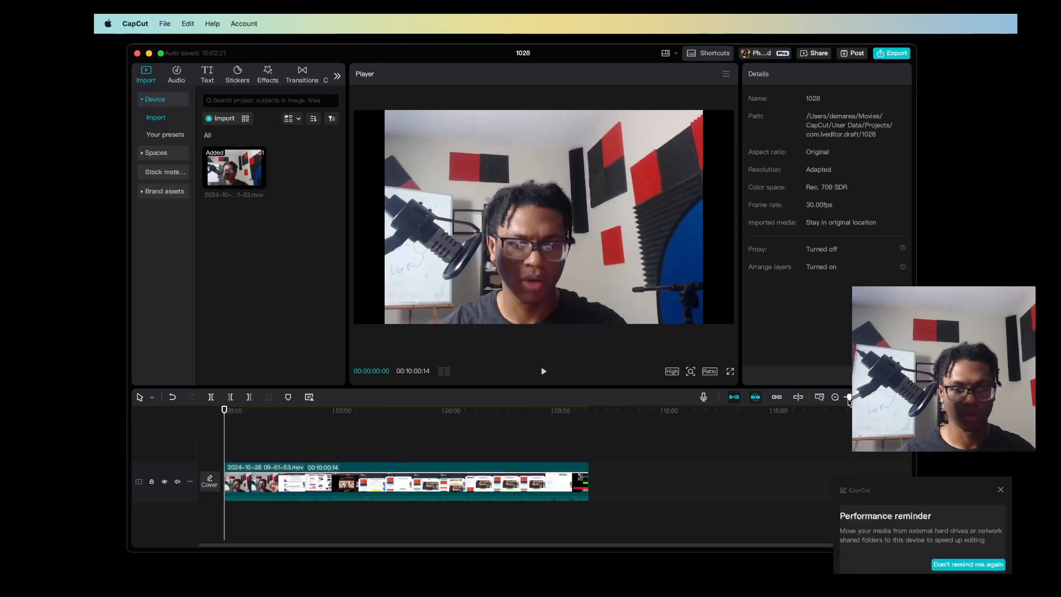
pyautogui.moveTo(849, 399)
pyautogui.mouseDown()
pyautogui.moveTo(866, 398)
pyautogui.moveTo(850, 398)
pyautogui.mouseUp()
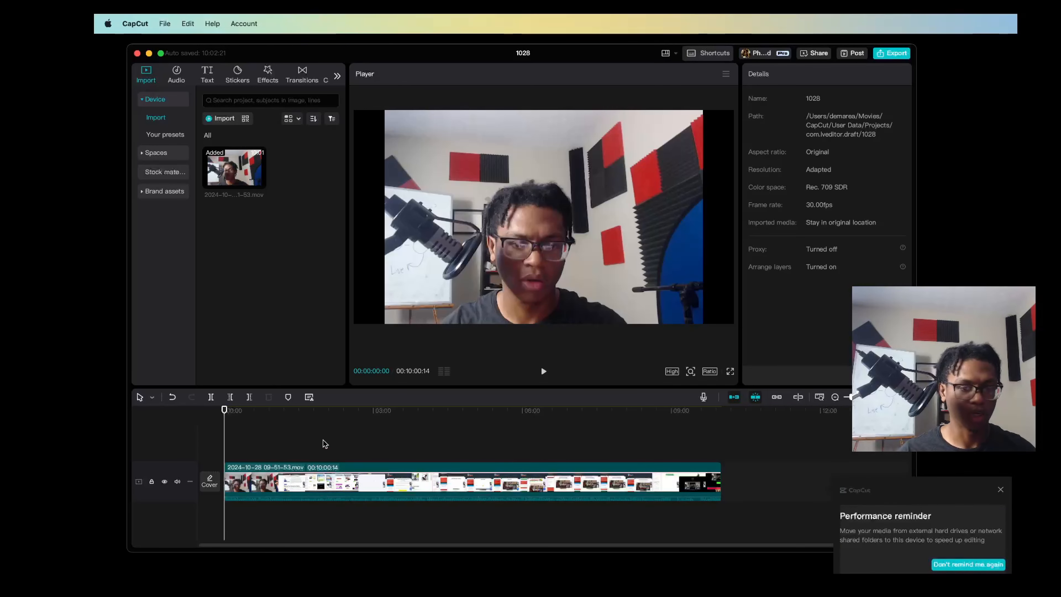
pyautogui.scroll(3, 324, 443)
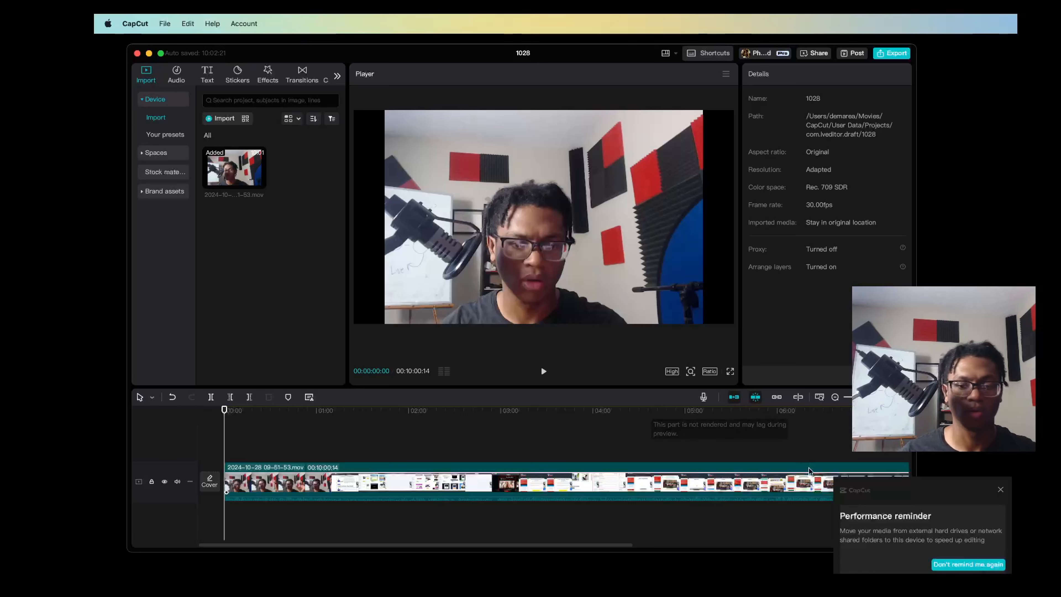
pyautogui.click(1000, 489)
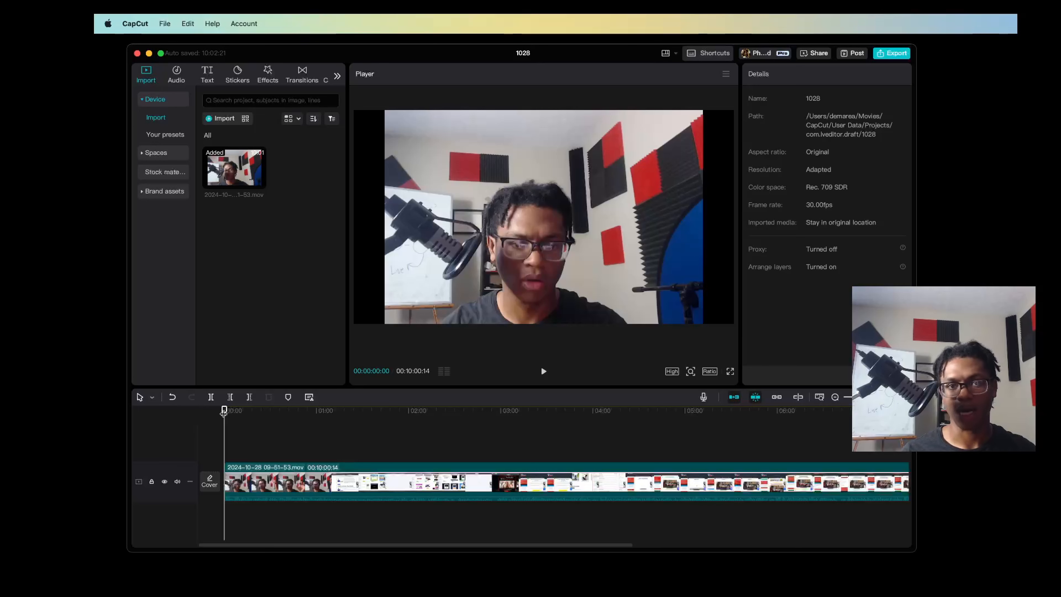
# Select the video clip, try to split it at the start of the timeline, and undo the last change
pyautogui.press('super+equal')
pyautogui.press('super+equal')
pyautogui.press('super+equal')
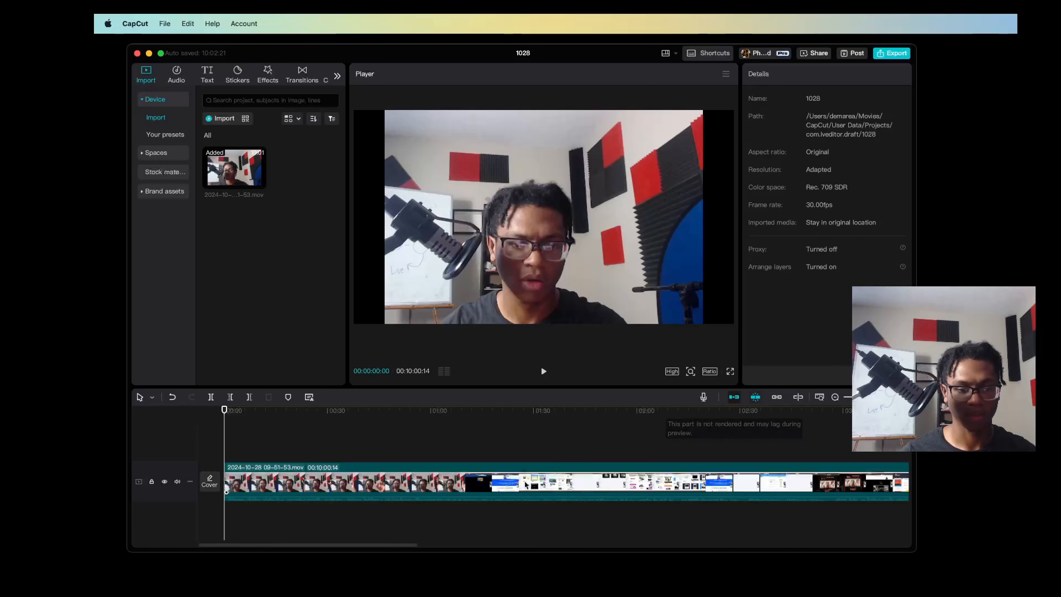
pyautogui.click(453, 476)
pyautogui.press('super+b')
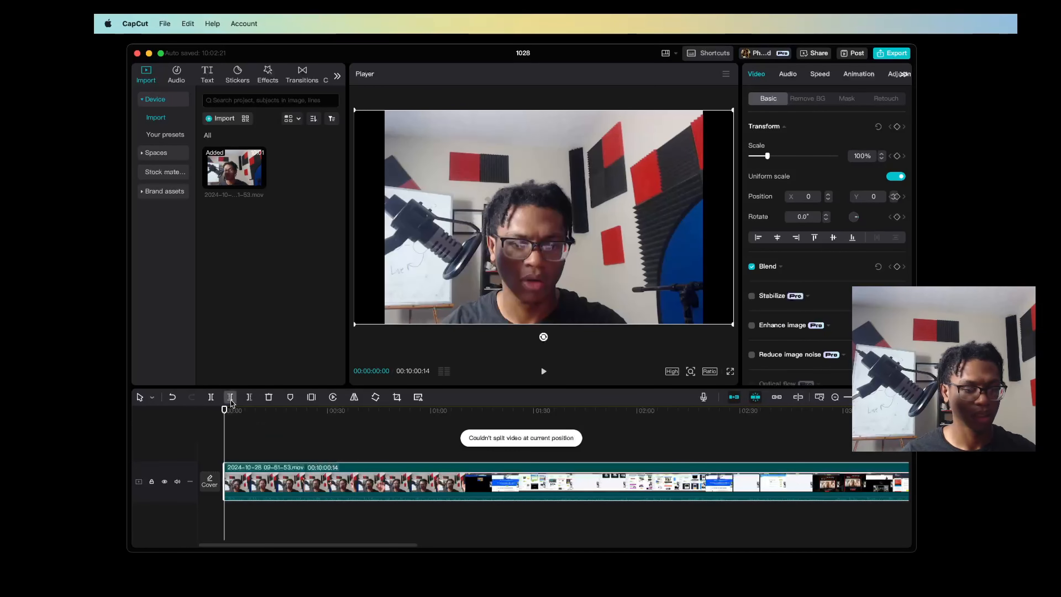
pyautogui.press('super+z')
# Split the video clip at 00:00:36:24
pyautogui.click(351, 423)
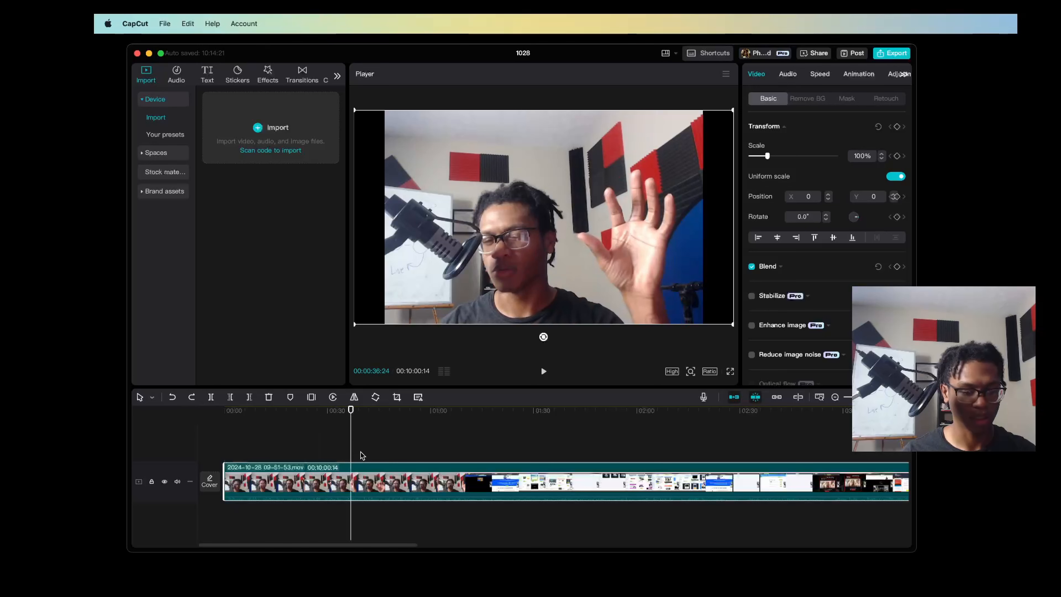
pyautogui.press('super+b')
pyautogui.moveTo(378, 480)
pyautogui.mouseDown()
pyautogui.moveTo(381, 434)
pyautogui.moveTo(383, 490)
pyautogui.mouseUp()
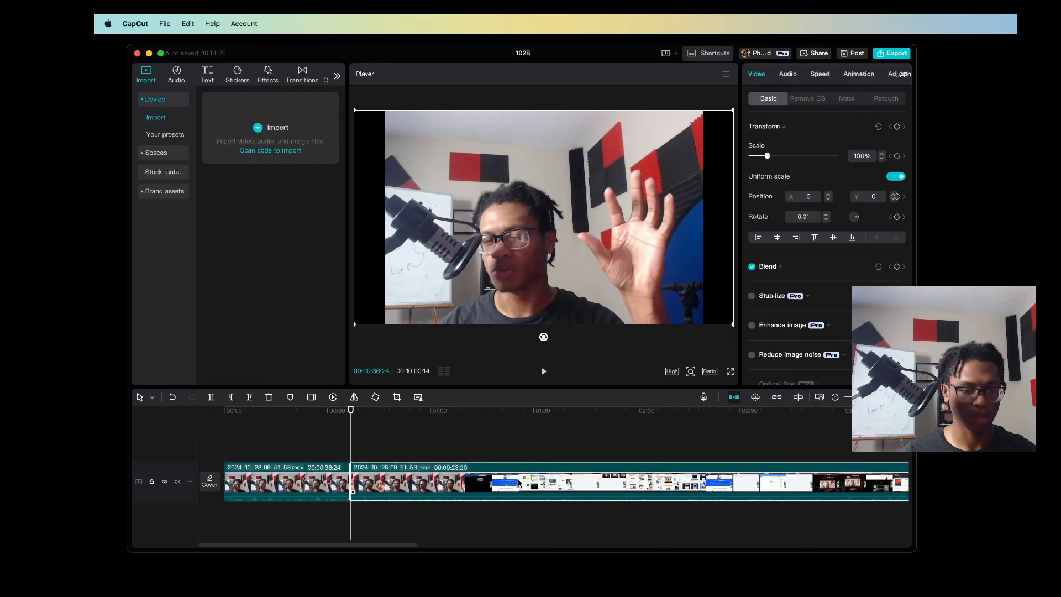
# Turn off the main track magnet and move the second segment onto a new track above, leaving a gap after the first
pyautogui.moveTo(518, 480); pyautogui.dragTo(646, 478)
pyautogui.click(733, 396)
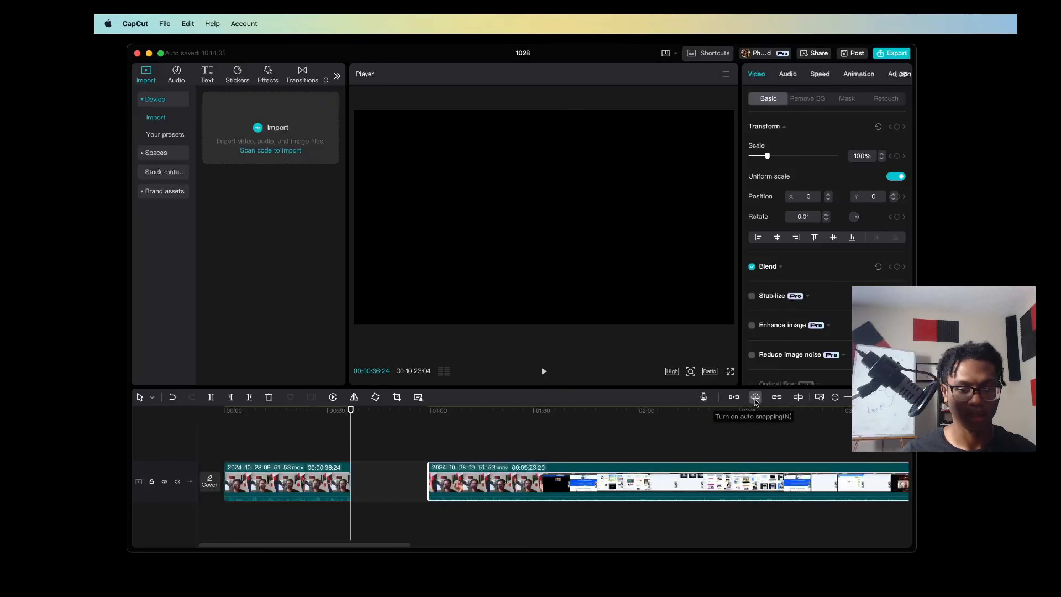
pyautogui.click(735, 399)
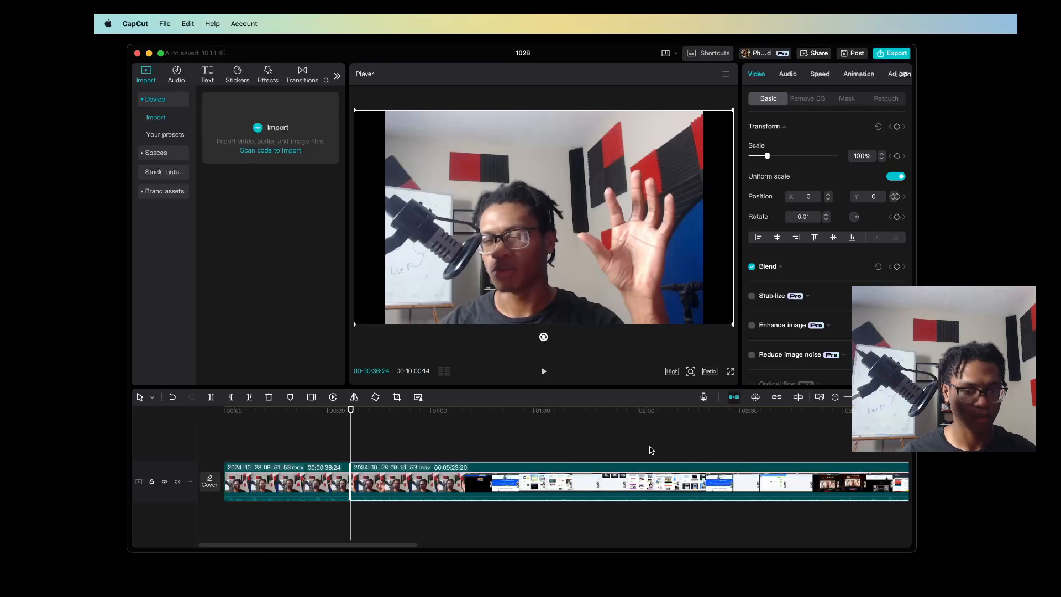
pyautogui.click(735, 397)
pyautogui.moveTo(634, 485); pyautogui.dragTo(686, 459)
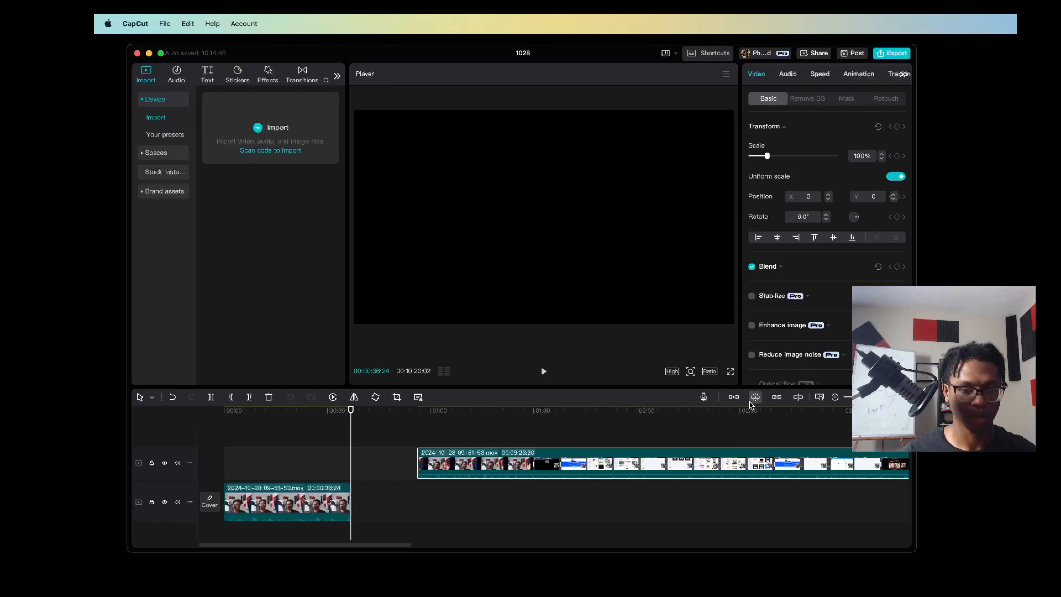
# Turn on the main track magnet and auto snapping, and move the second segment back against the first on the main track
pyautogui.click(735, 399)
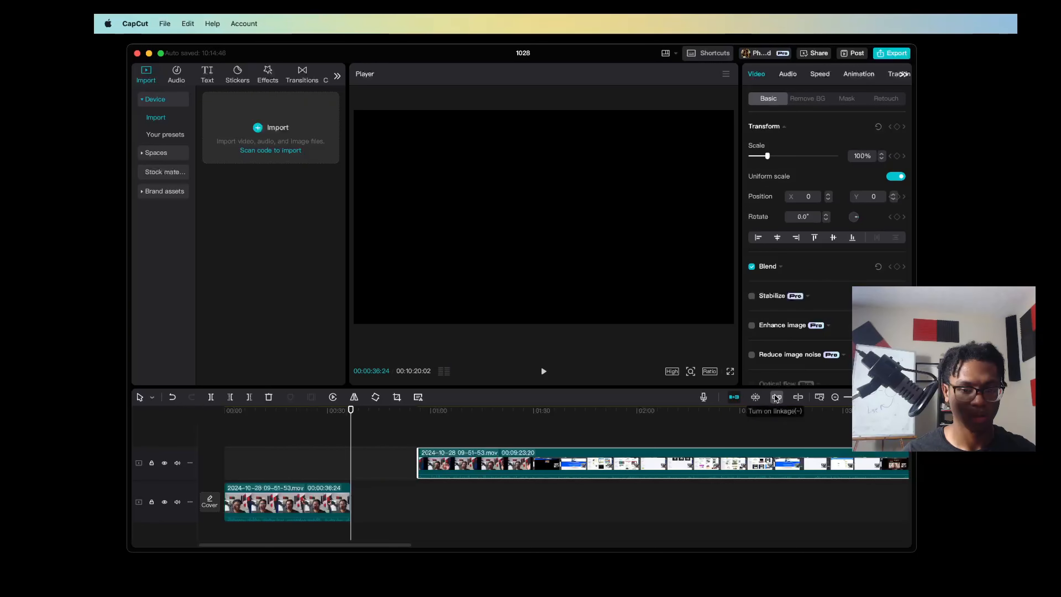
pyautogui.click(755, 397)
pyautogui.moveTo(631, 467); pyautogui.dragTo(563, 512)
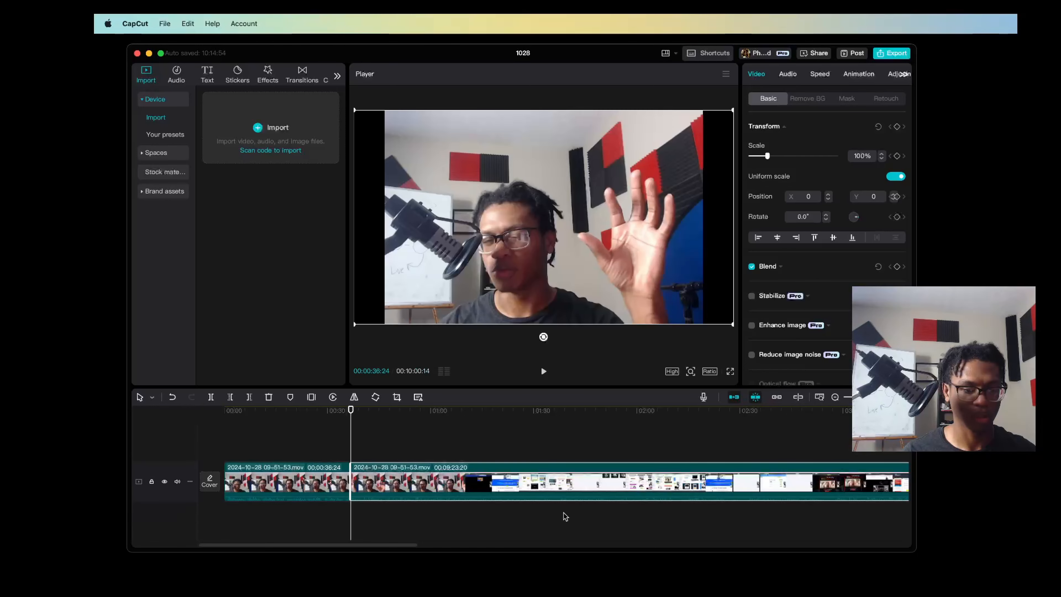
# Undo the segment moves and the split at 00:00:36:24 to restore a single clip
pyautogui.press('super+z')
pyautogui.press('super+shift+z')
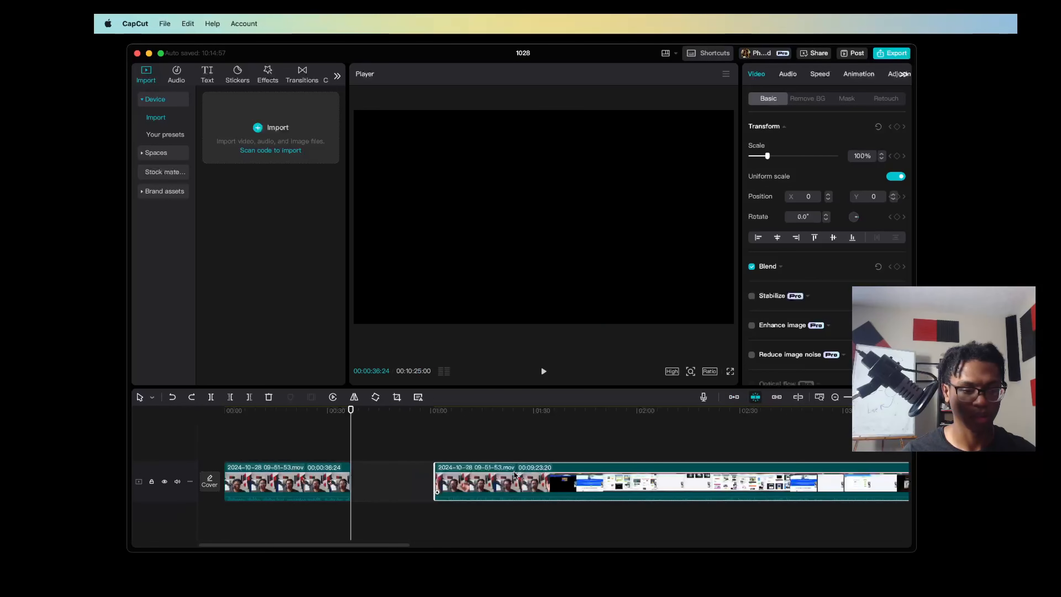
pyautogui.press('super+z')
pyautogui.press('super+z')
pyautogui.press('super+z')
pyautogui.press('super+z')
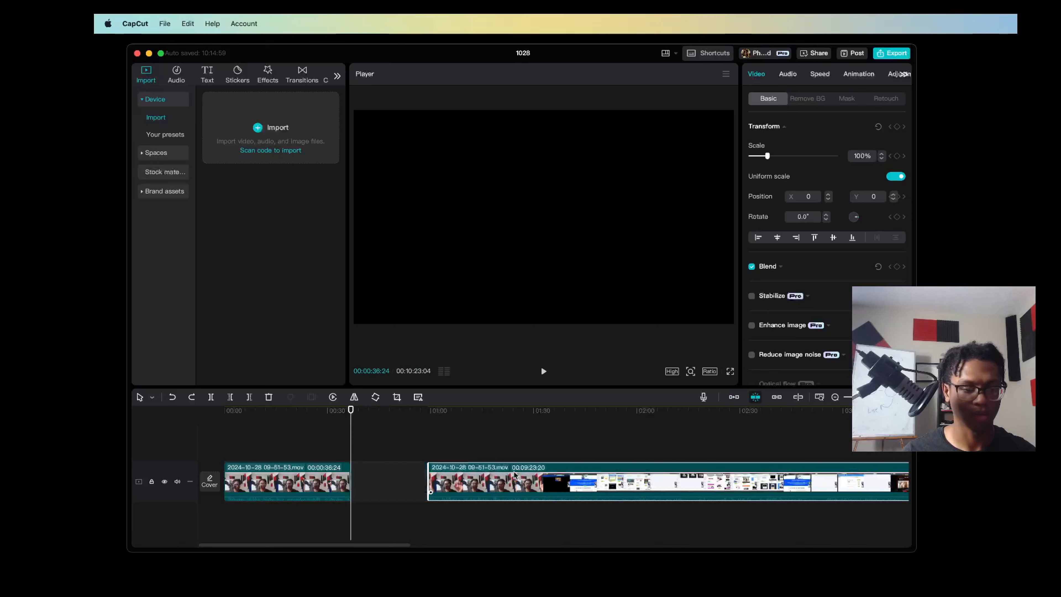
pyautogui.press('super+z')
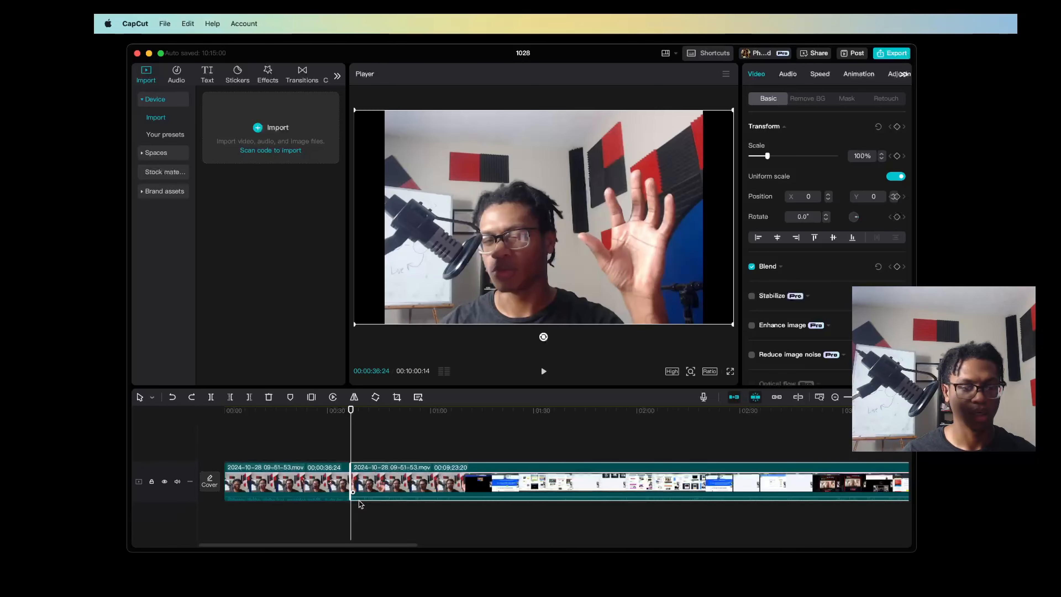
pyautogui.press('super+shift+z')
pyautogui.press('super+z')
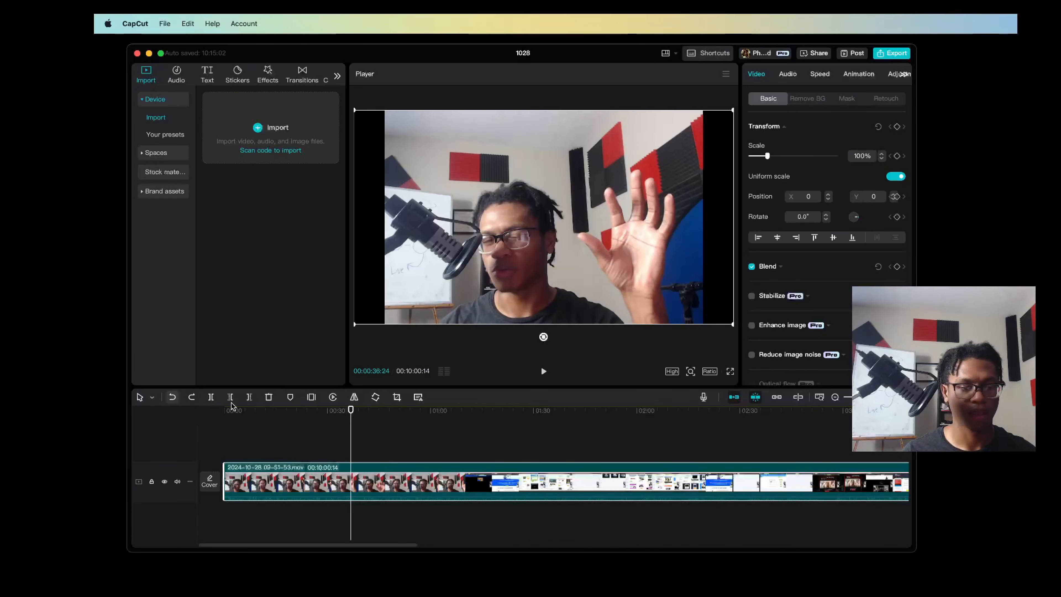
pyautogui.click(172, 396)
# Preview the clip's opening with accelerated forward playback and play it in reverse back to the start
pyautogui.scroll(5, 236, 486)
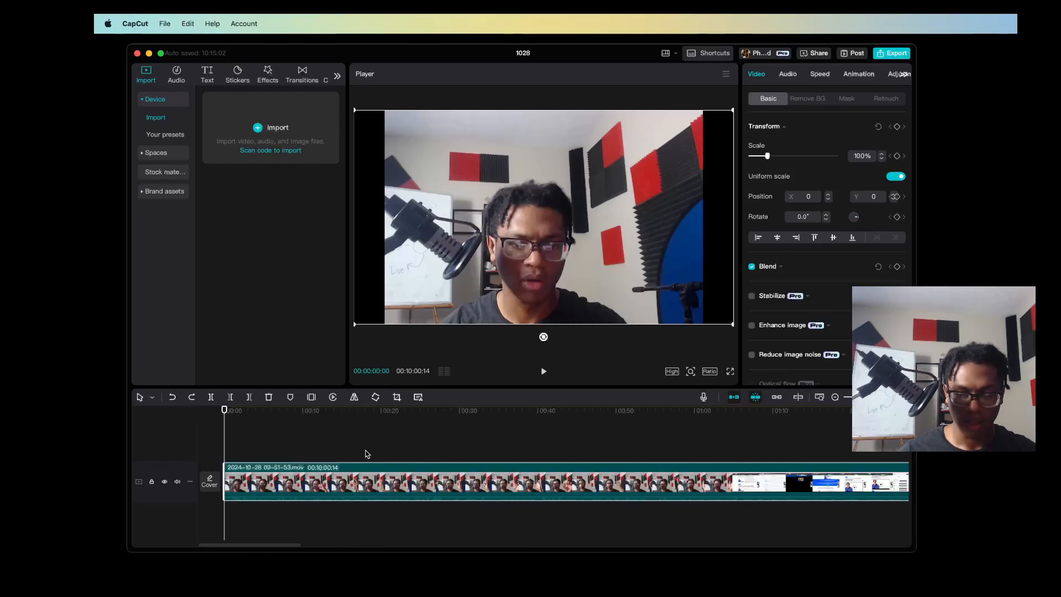
pyautogui.press('space')
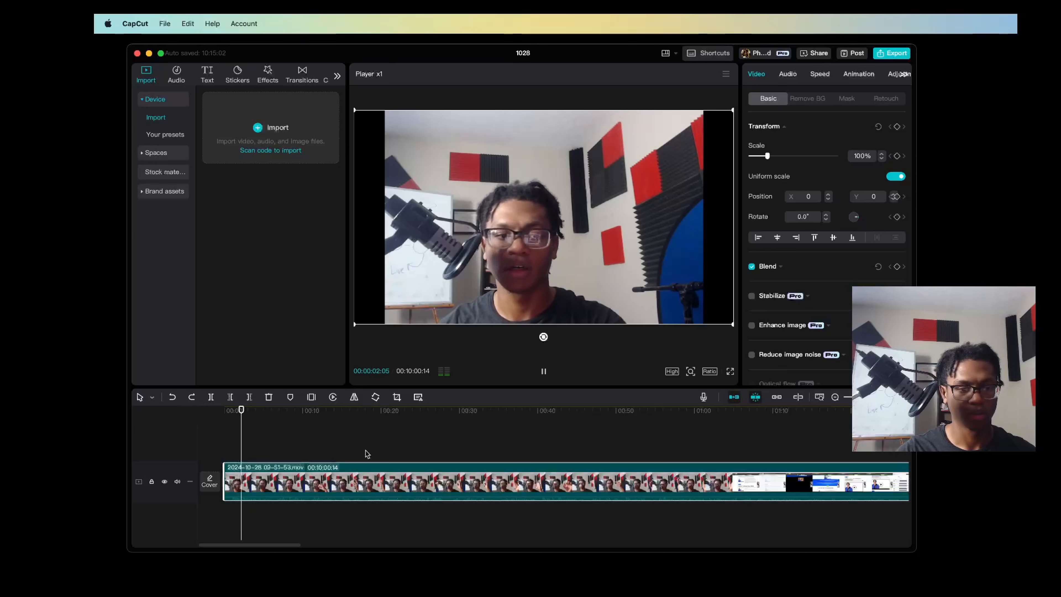
pyautogui.press('l')
pyautogui.press('l')
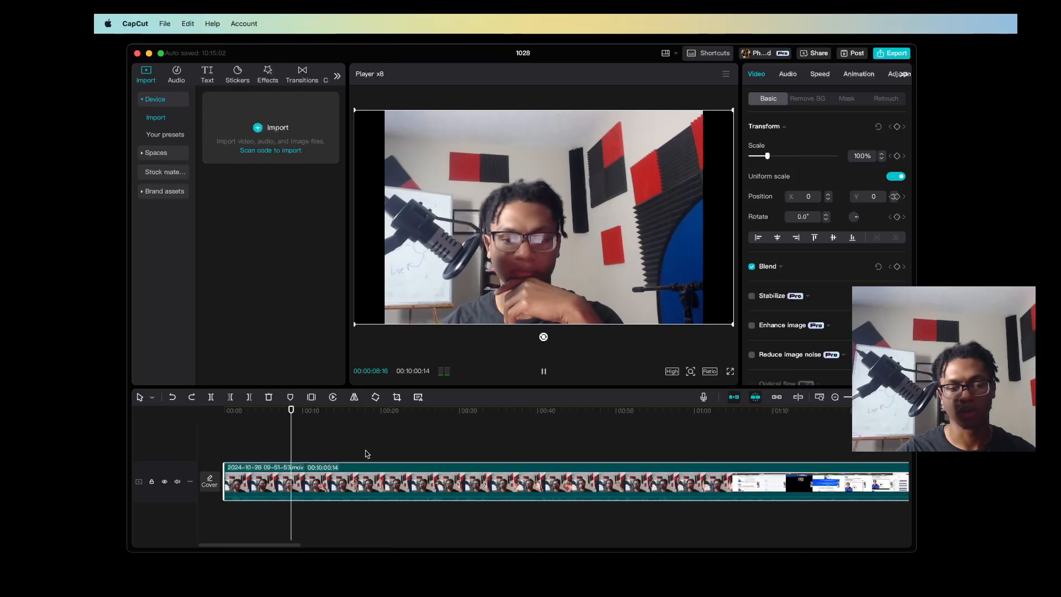
pyautogui.press('space')
pyautogui.press('j')
pyautogui.press('j')
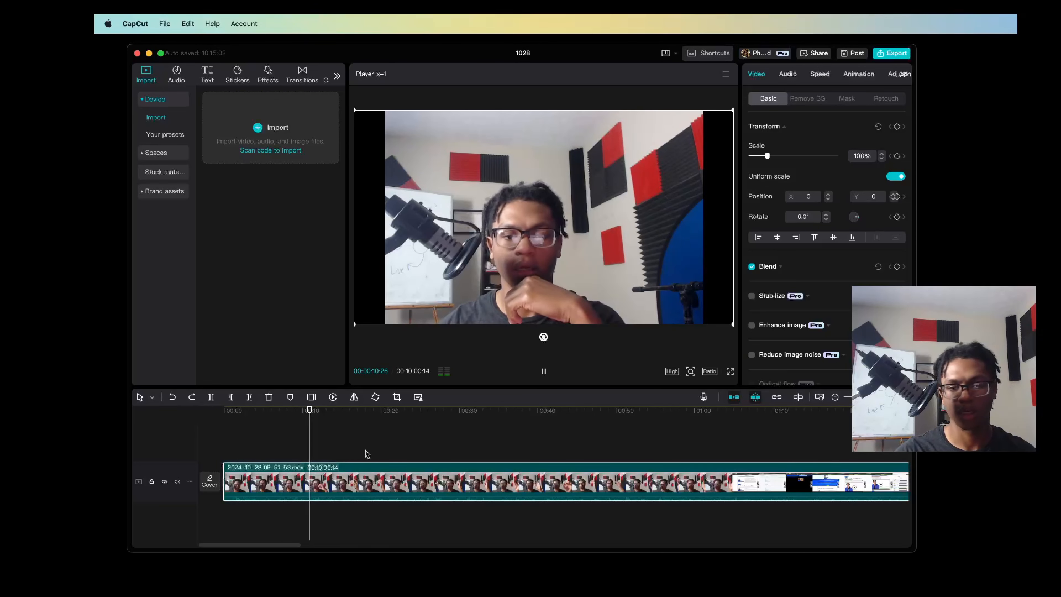
pyautogui.press('j')
pyautogui.press('j')
pyautogui.press('j')
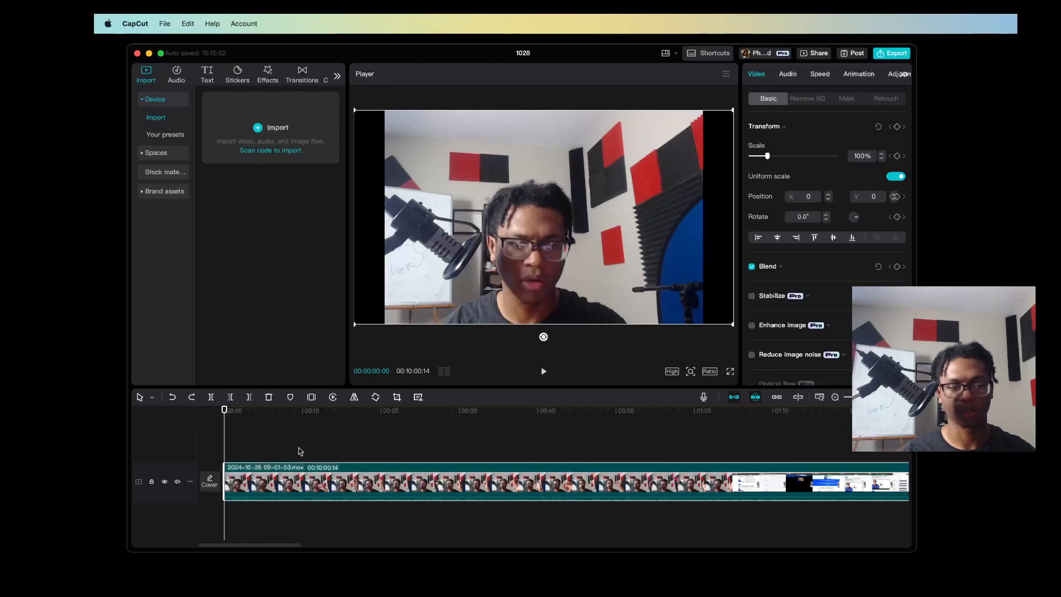
# Play the opening to find where the speech starts and trim away everything before 00:00:00:24
pyautogui.press('super+plus')
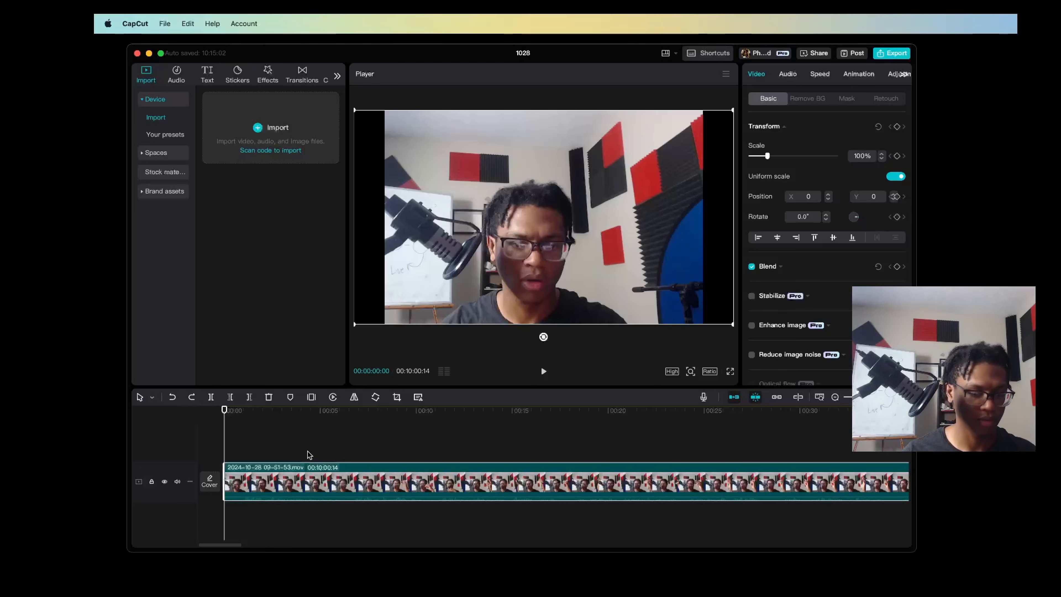
pyautogui.press('l')
pyautogui.press('k')
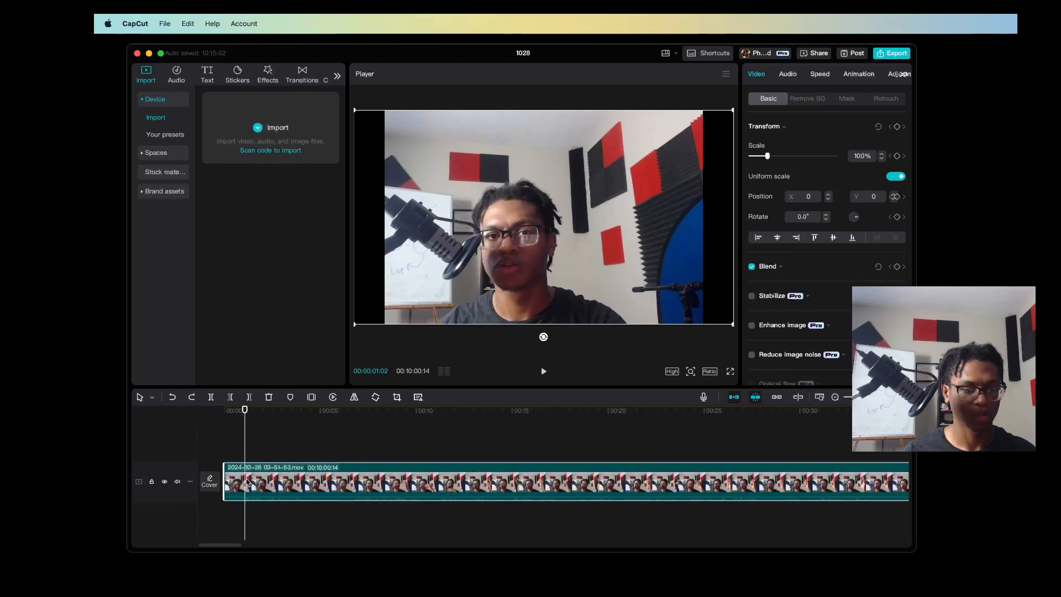
pyautogui.click(226, 432)
pyautogui.press('l')
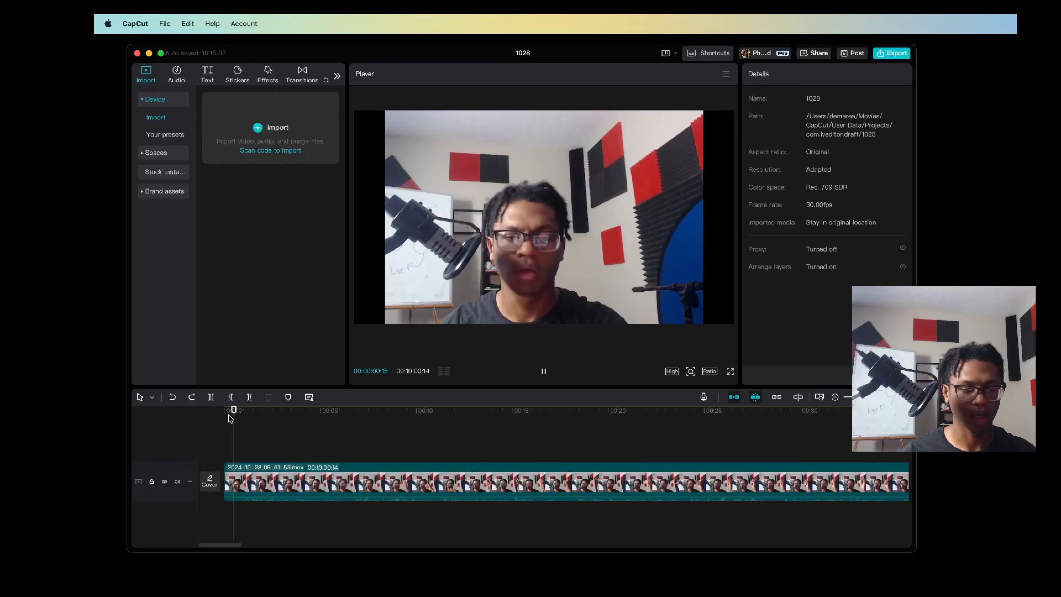
pyautogui.press('k')
pyautogui.click(233, 439)
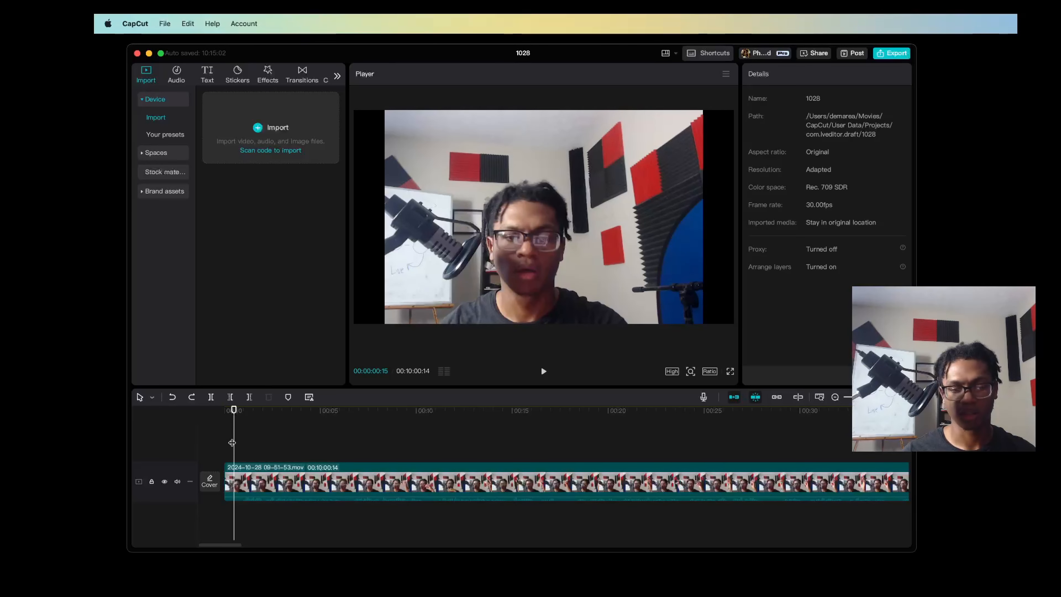
pyautogui.press('space')
pyautogui.press('space')
pyautogui.moveTo(252, 412); pyautogui.dragTo(166, 412)
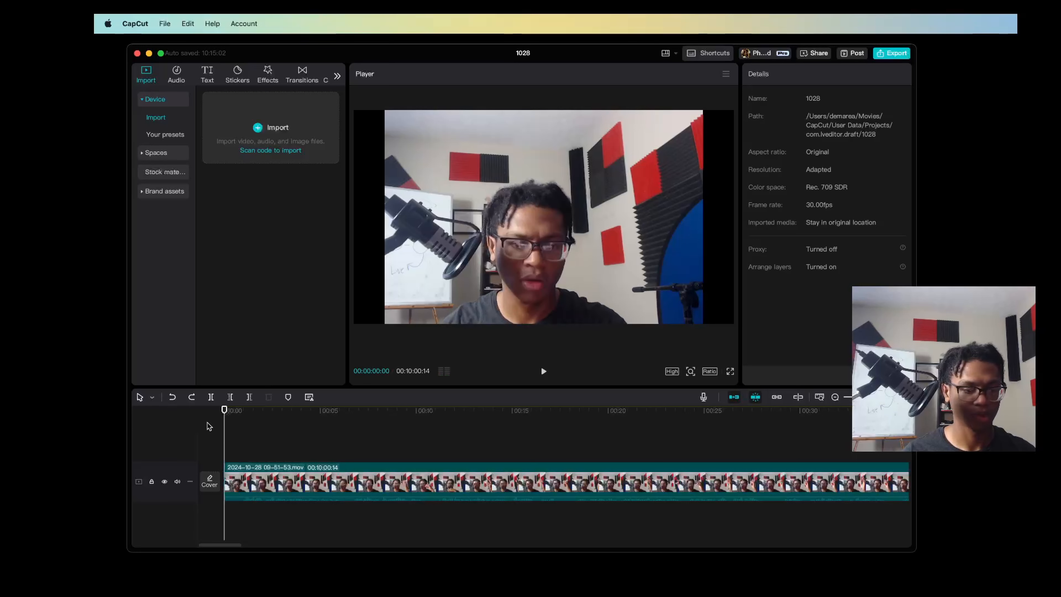
pyautogui.press('space')
pyautogui.press('space')
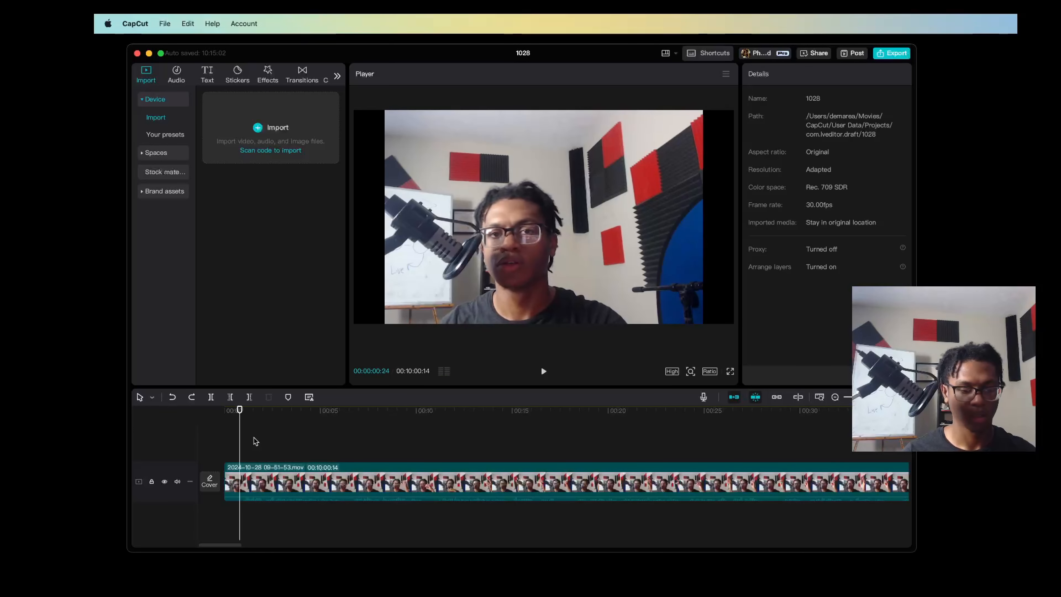
pyautogui.press('q')
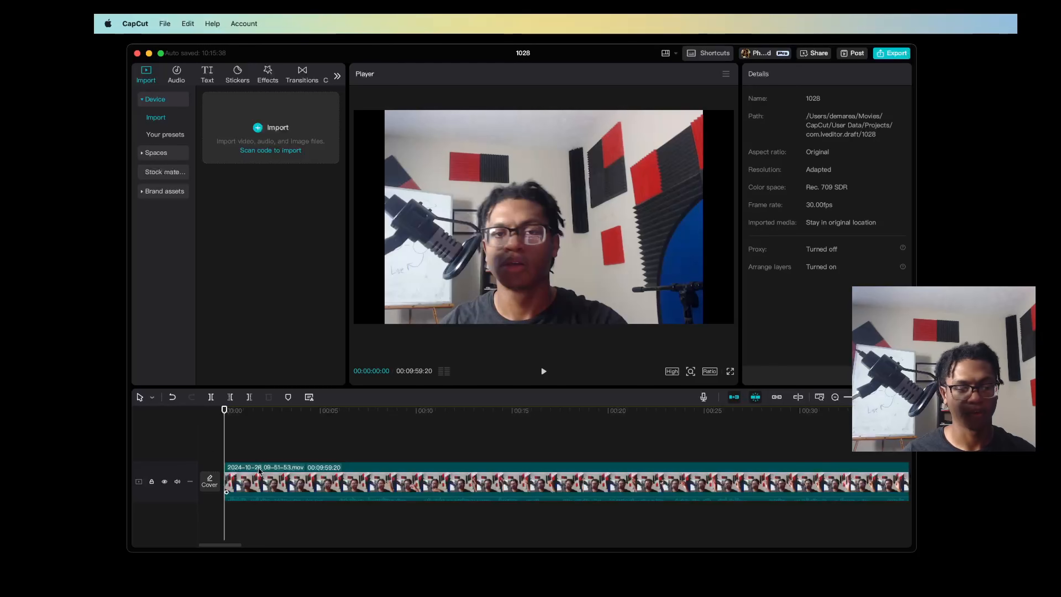
# Preview the new opening and trim about 8 more frames off the start of the clip
pyautogui.press('super+equal')
pyautogui.press('super+equal')
pyautogui.press('space')
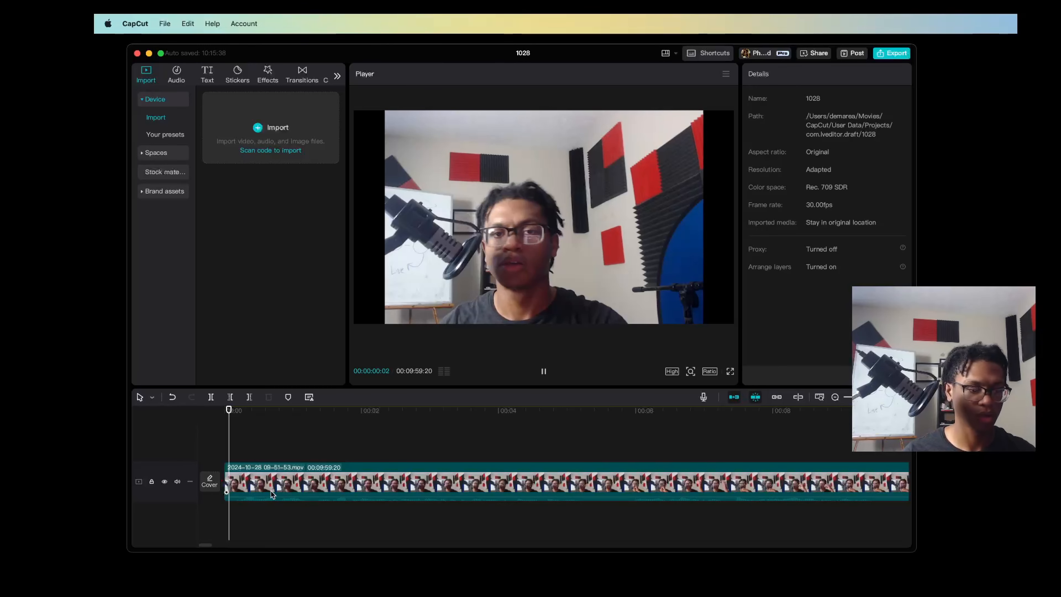
pyautogui.press('space')
pyautogui.click(231, 486)
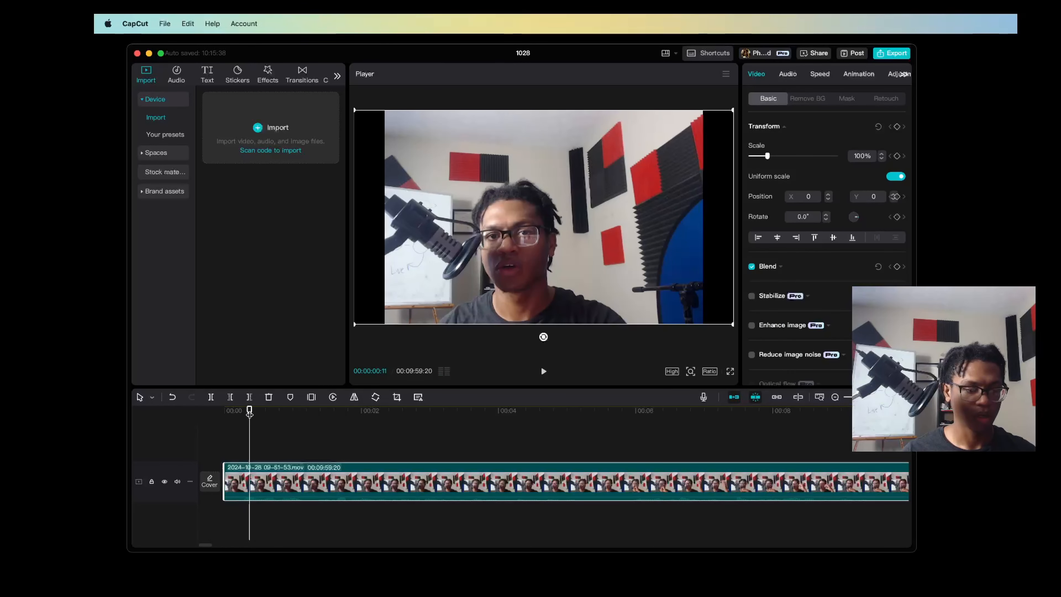
pyautogui.moveTo(224, 483); pyautogui.dragTo(246, 484)
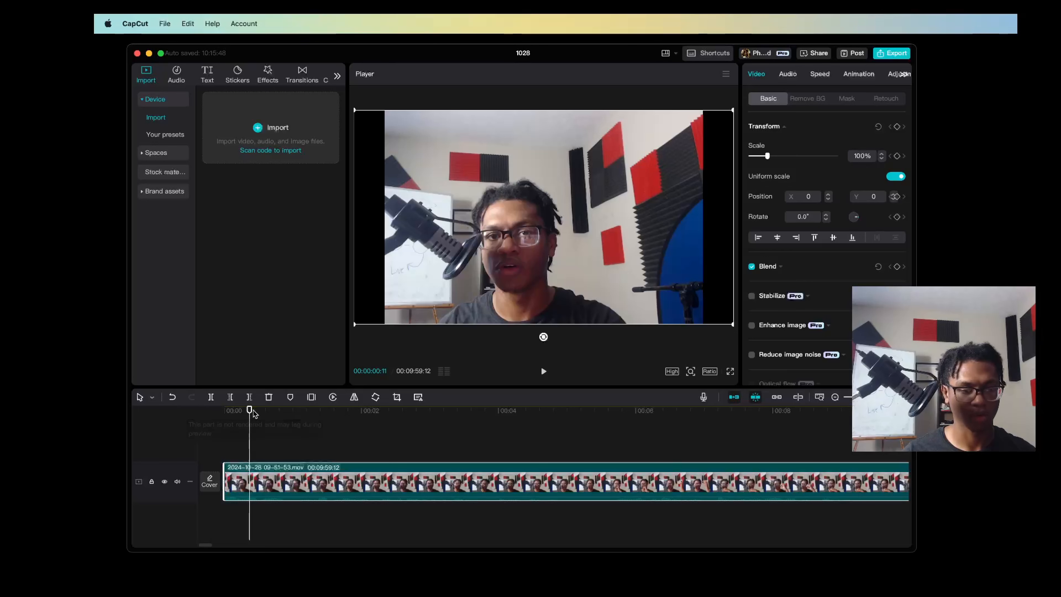
# Undo the last trim at the clip's start and try trimming about 11 frames off its front edge instead
pyautogui.press('super+z')
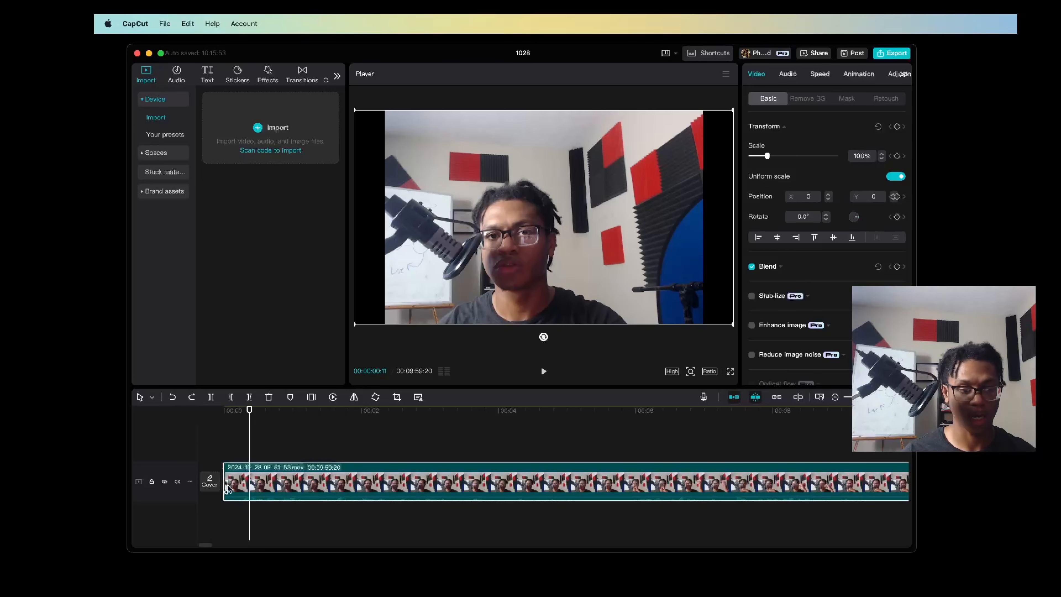
pyautogui.moveTo(226, 485); pyautogui.dragTo(254, 490)
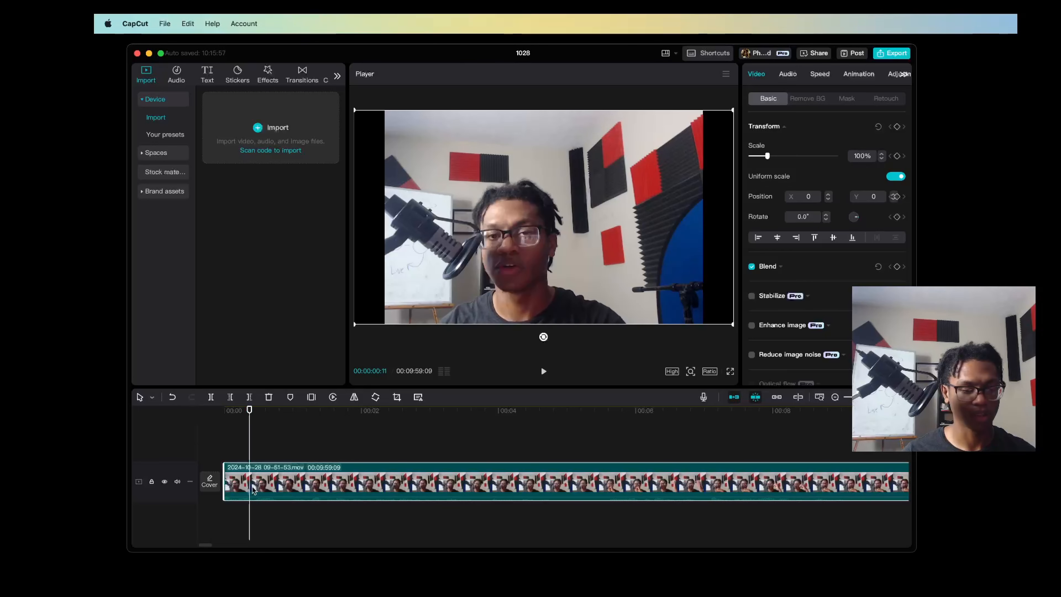
pyautogui.press('super+z')
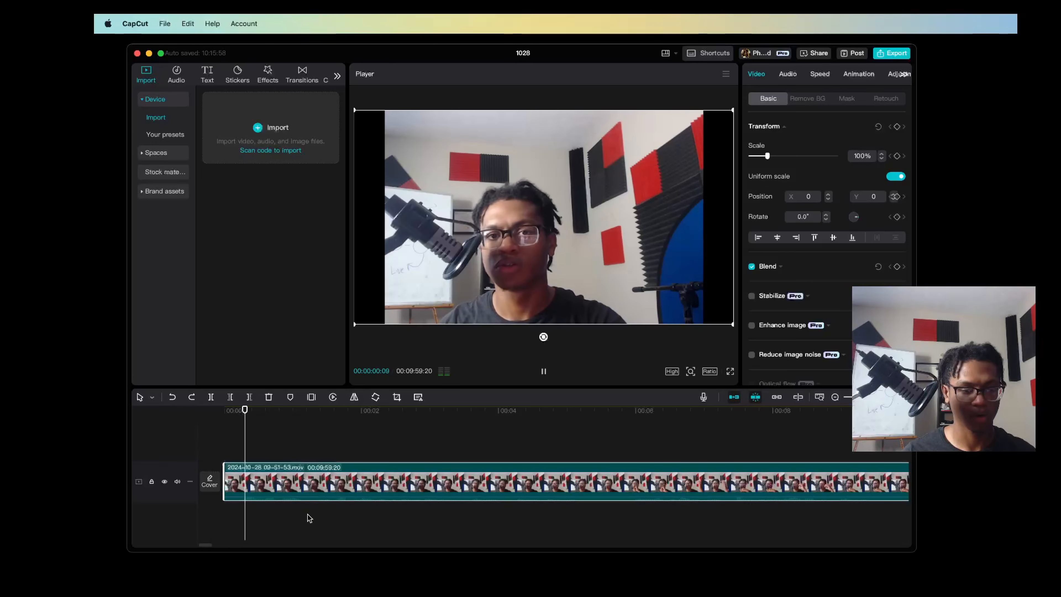
# Split the clip at 00:00:00:07 and delete the short segment before the split
pyautogui.moveTo(246, 411)
pyautogui.mouseDown()
pyautogui.moveTo(230, 416)
pyautogui.moveTo(241, 424)
pyautogui.mouseUp()
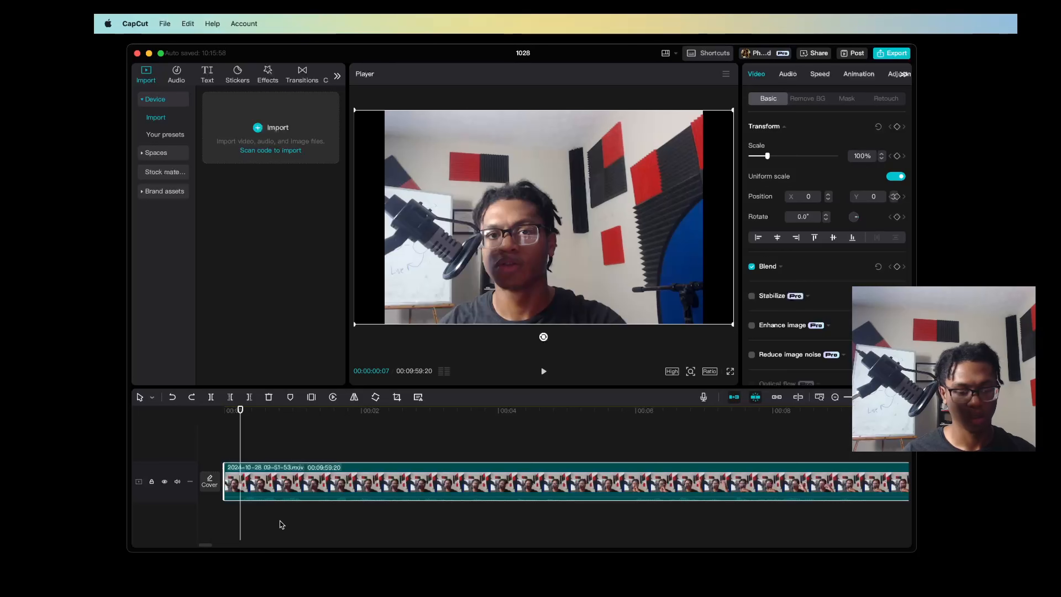
pyautogui.press('super+b')
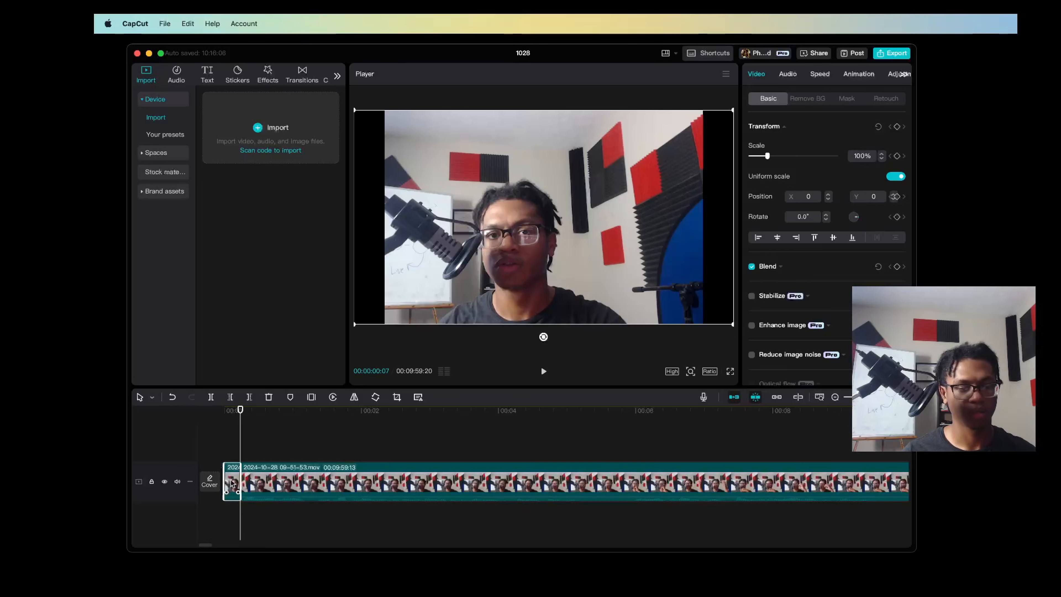
pyautogui.press('Delete')
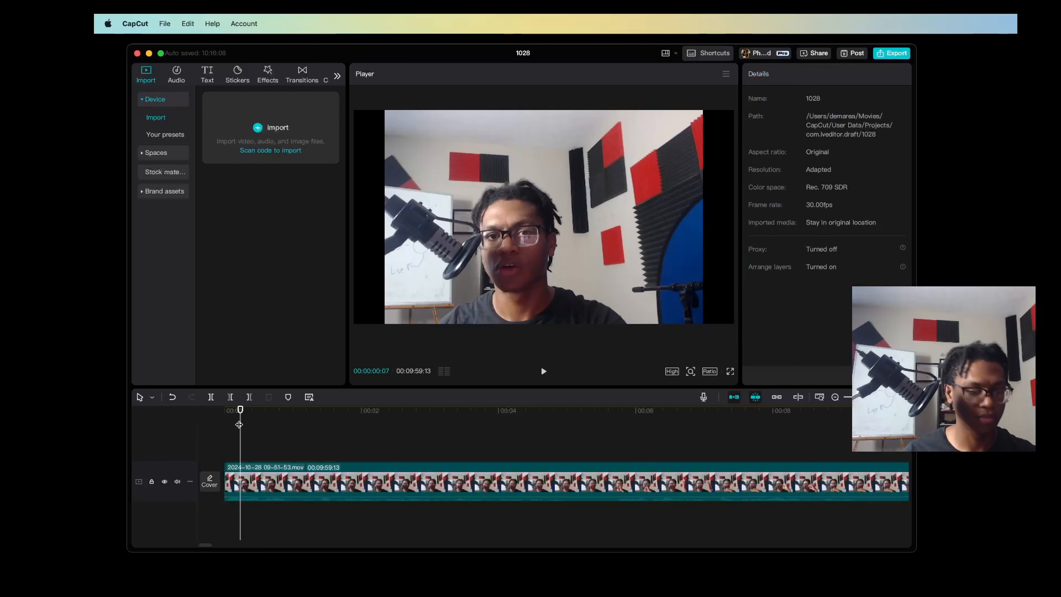
# Play to the first pause, split at 00:00:04:29, and trim away the dead space up to 00:00:05:21
pyautogui.press('space')
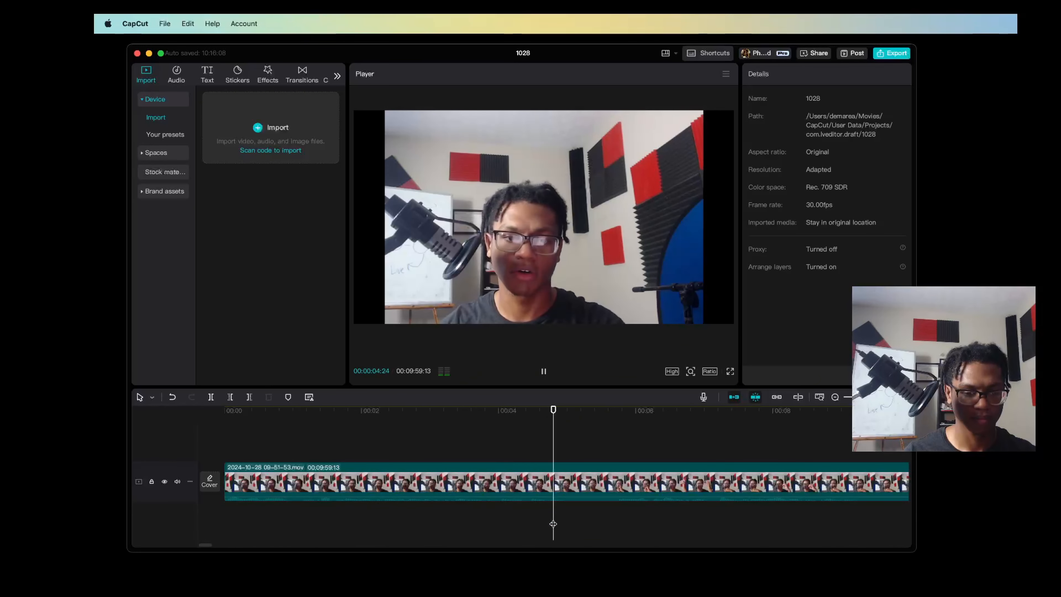
pyautogui.press('space')
pyautogui.press('super+b')
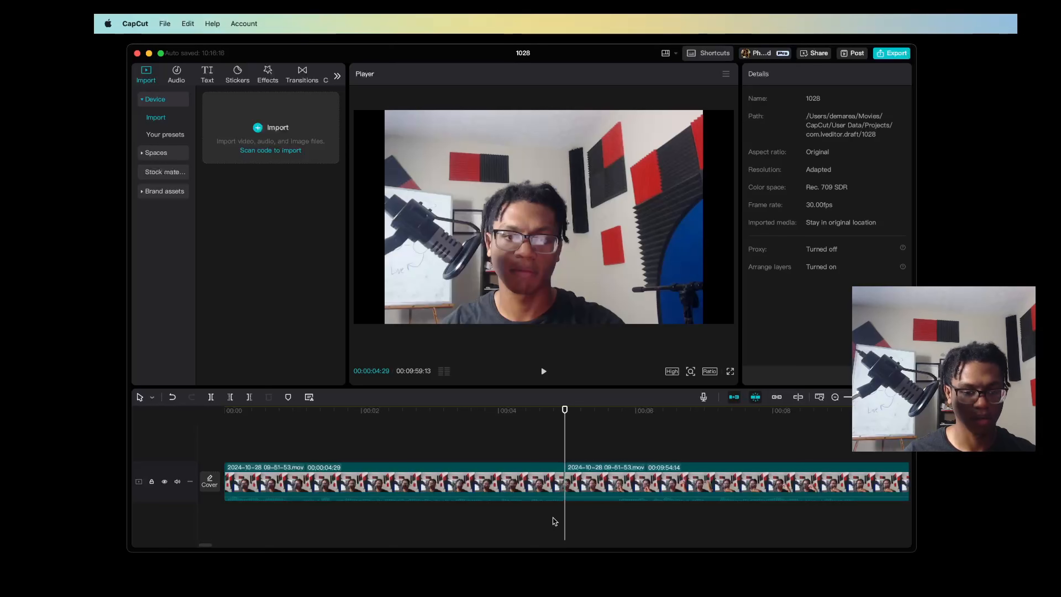
pyautogui.press('space')
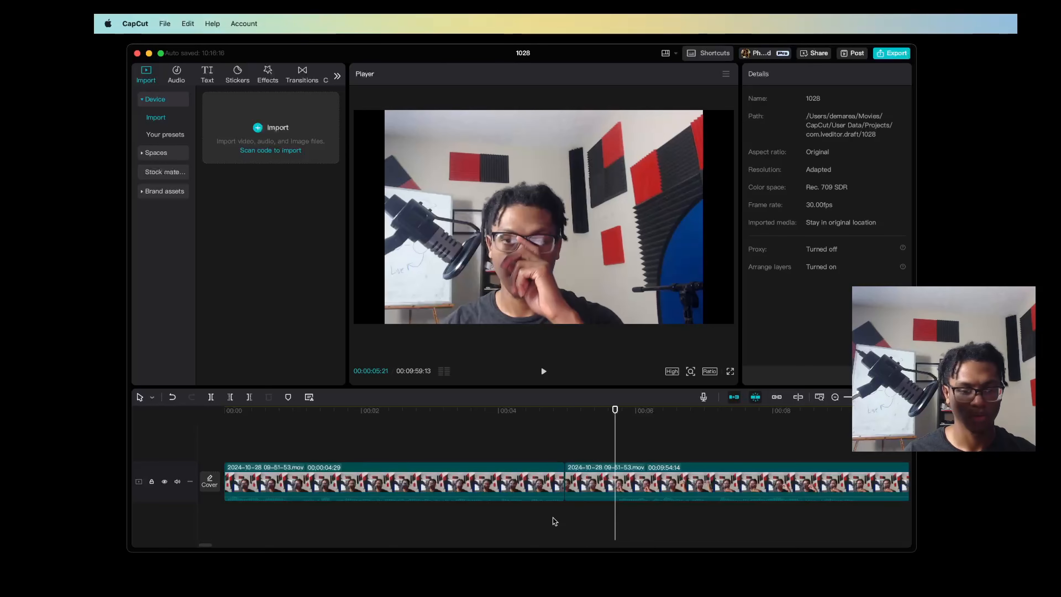
pyautogui.press('space')
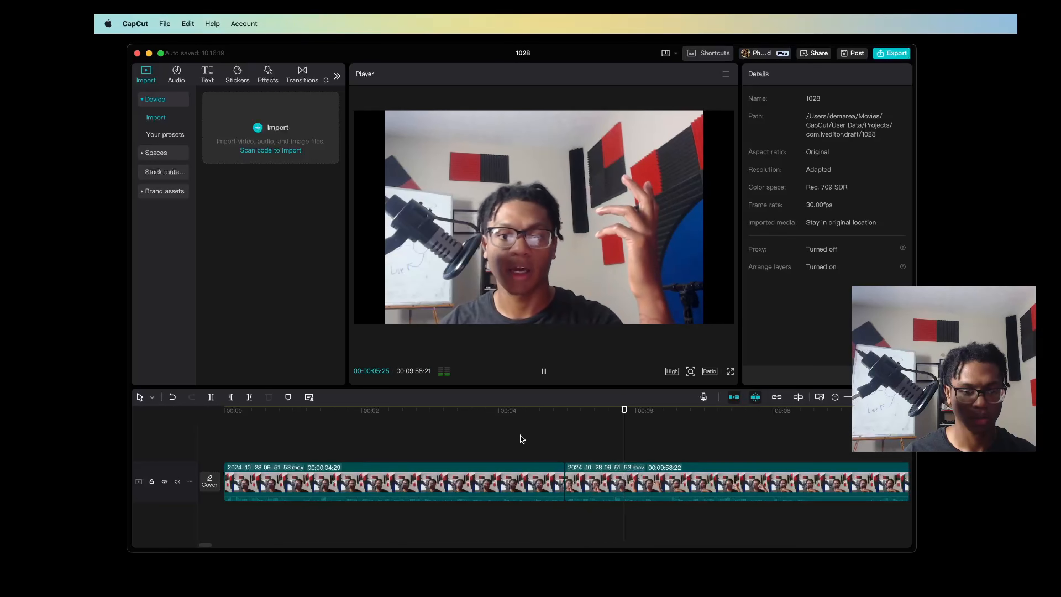
# Preview the cut at 00:00:04:29 from several earlier points and keep watching to 00:00:12:19
pyautogui.click(511, 441)
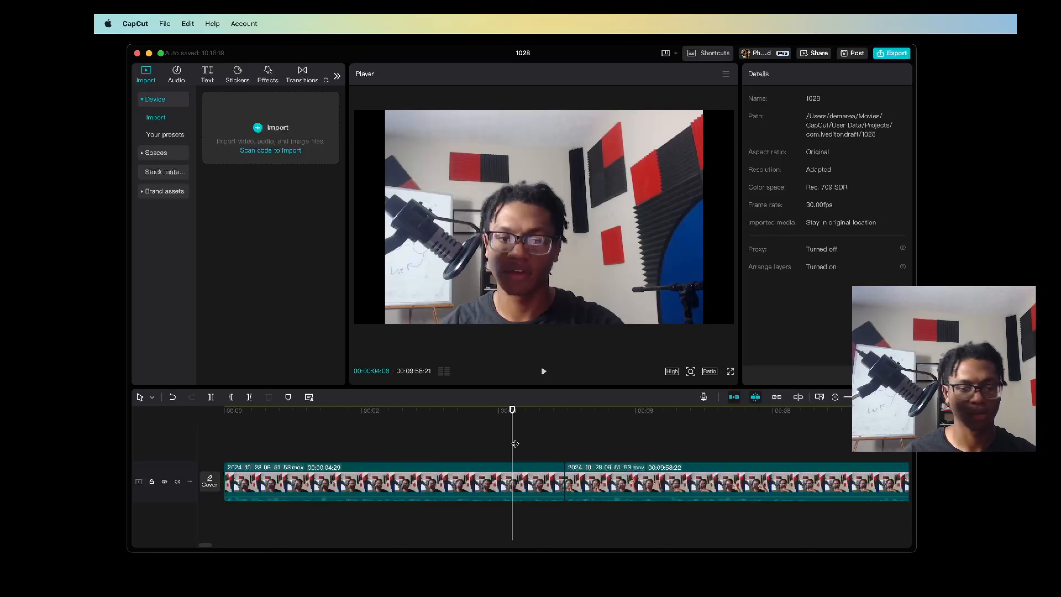
pyautogui.press('space')
pyautogui.click(439, 437)
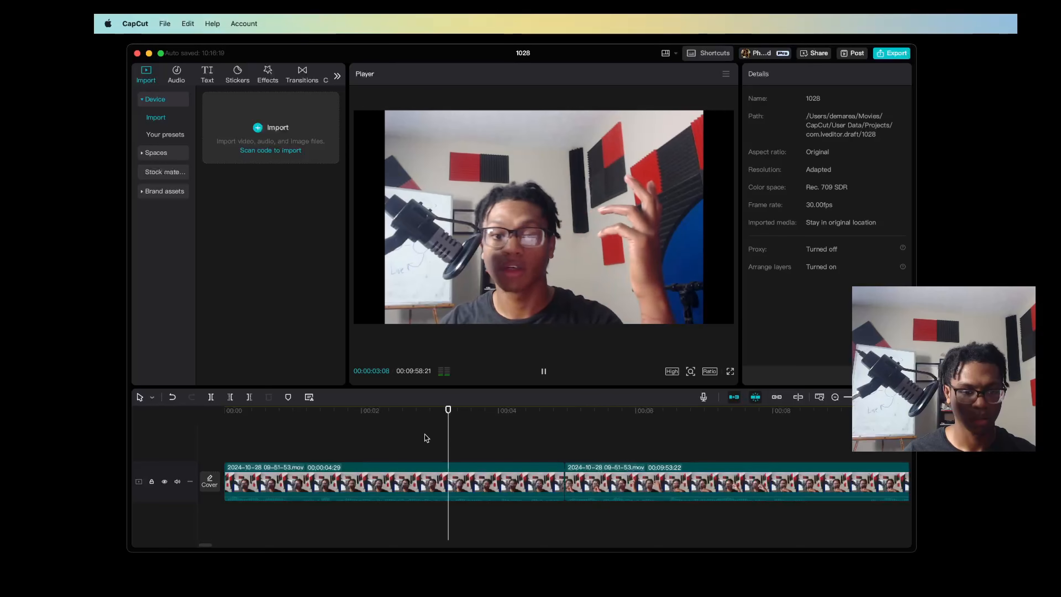
pyautogui.click(389, 433)
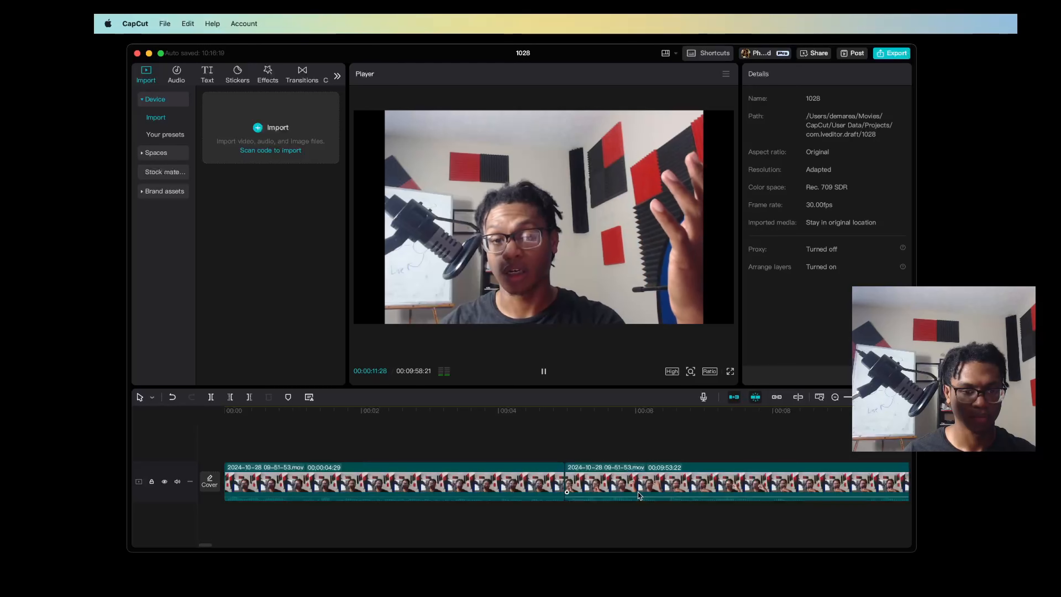
pyautogui.press('space')
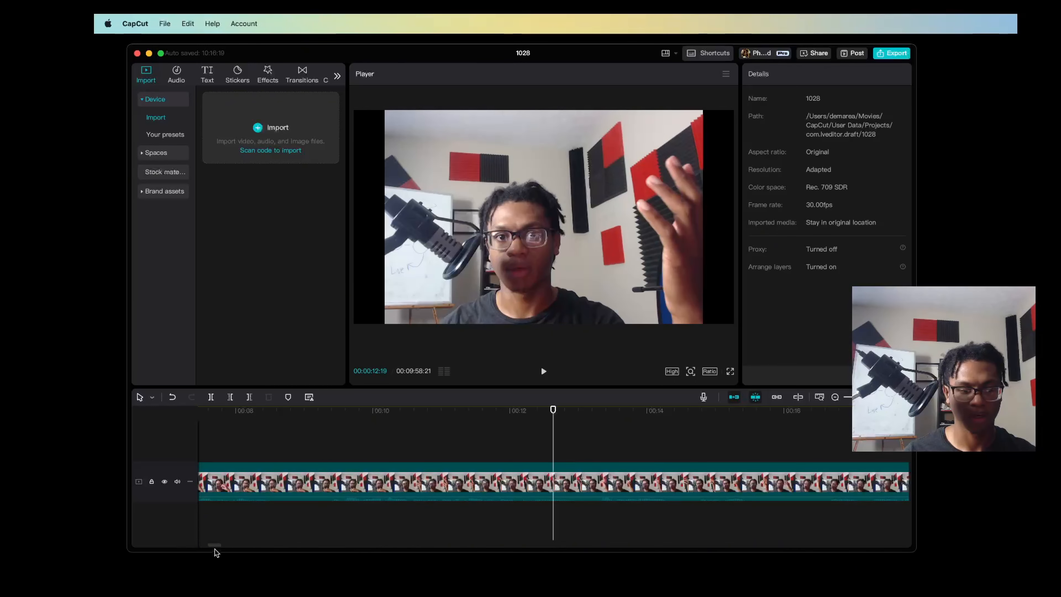
# Replay the following section to locate the next pause and split the clip at 00:00:14:11
pyautogui.moveTo(214, 545)
pyautogui.mouseDown()
pyautogui.moveTo(236, 546)
pyautogui.moveTo(215, 542)
pyautogui.mouseUp()
pyautogui.click(454, 454)
pyautogui.press('space')
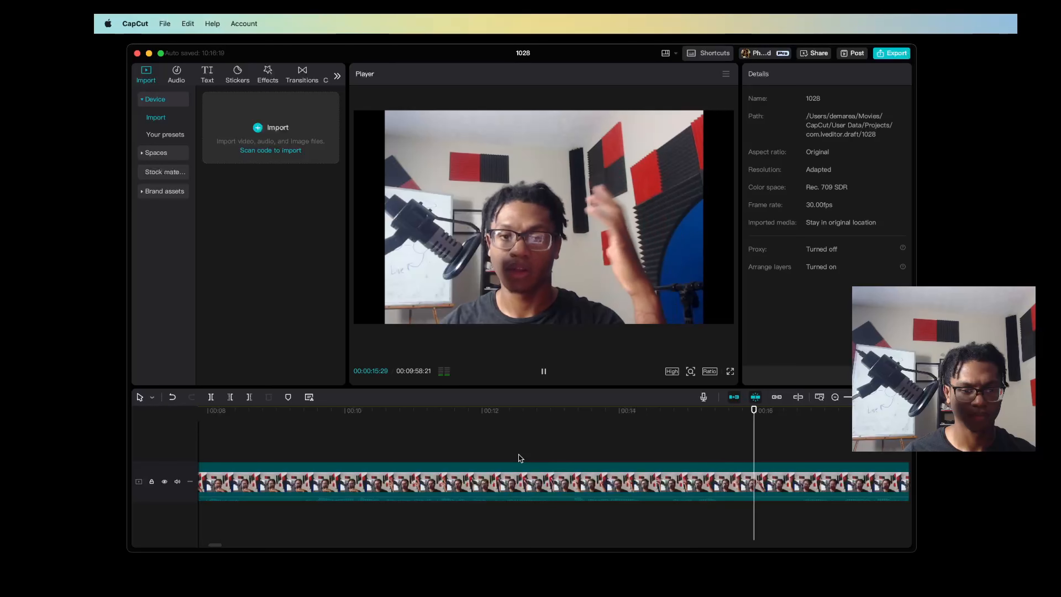
pyautogui.click(624, 432)
pyautogui.click(582, 443)
pyautogui.press('space')
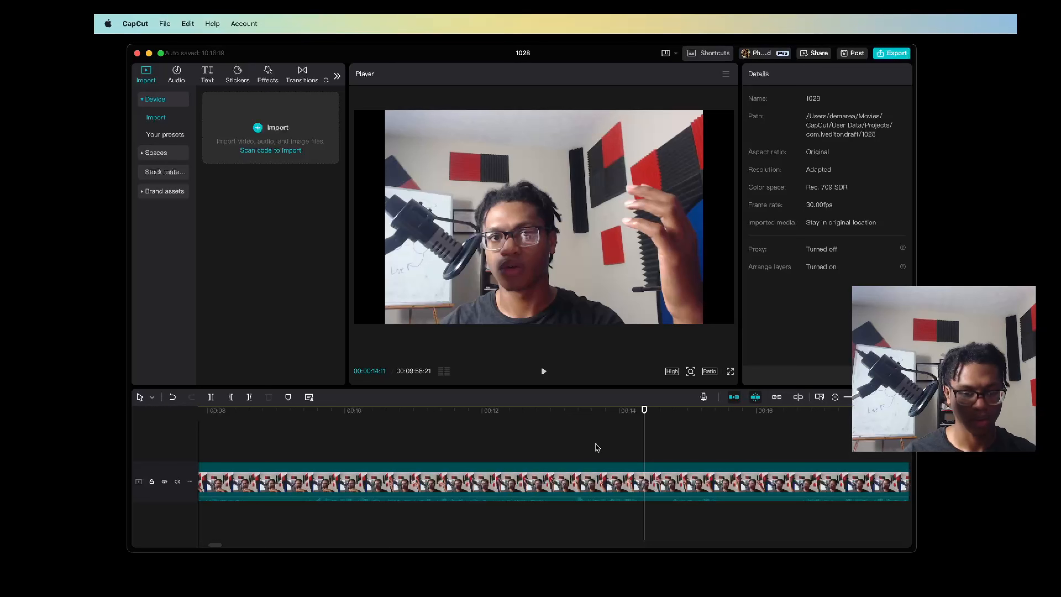
pyautogui.press('super+b')
# Find where the speech resumes, split at 00:00:14:22, and delete the silent segment between the two splits
pyautogui.press('space')
pyautogui.press('space')
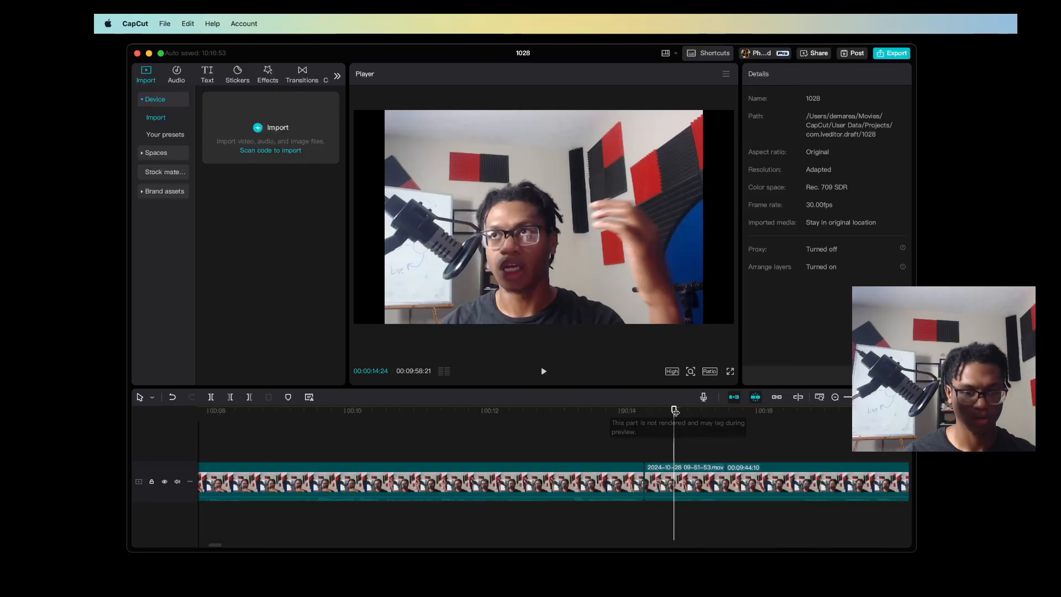
pyautogui.click(667, 418)
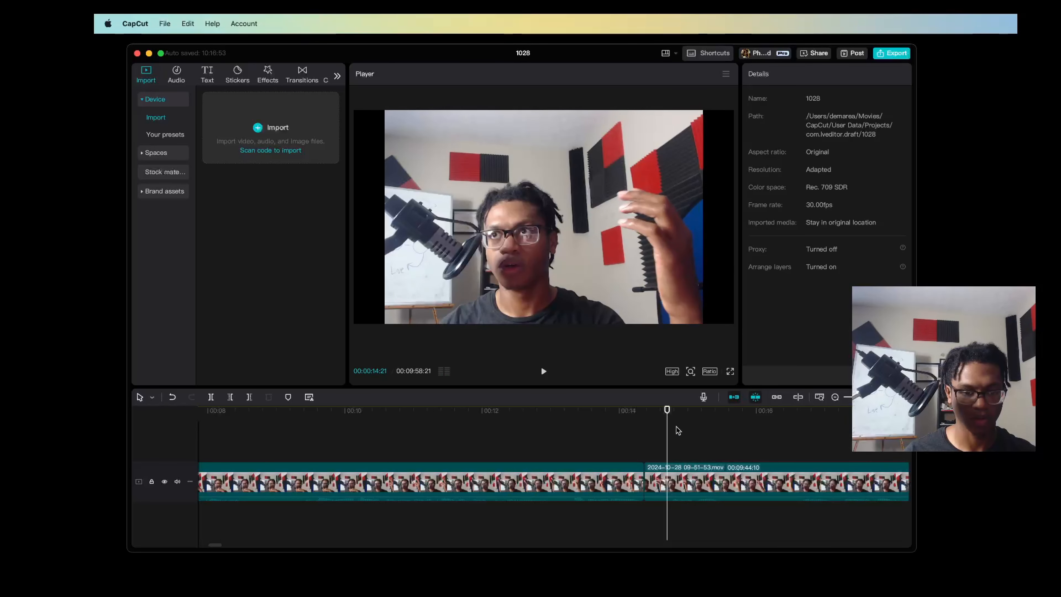
pyautogui.moveTo(667, 421)
pyautogui.mouseDown()
pyautogui.moveTo(650, 422)
pyautogui.moveTo(669, 423)
pyautogui.mouseUp()
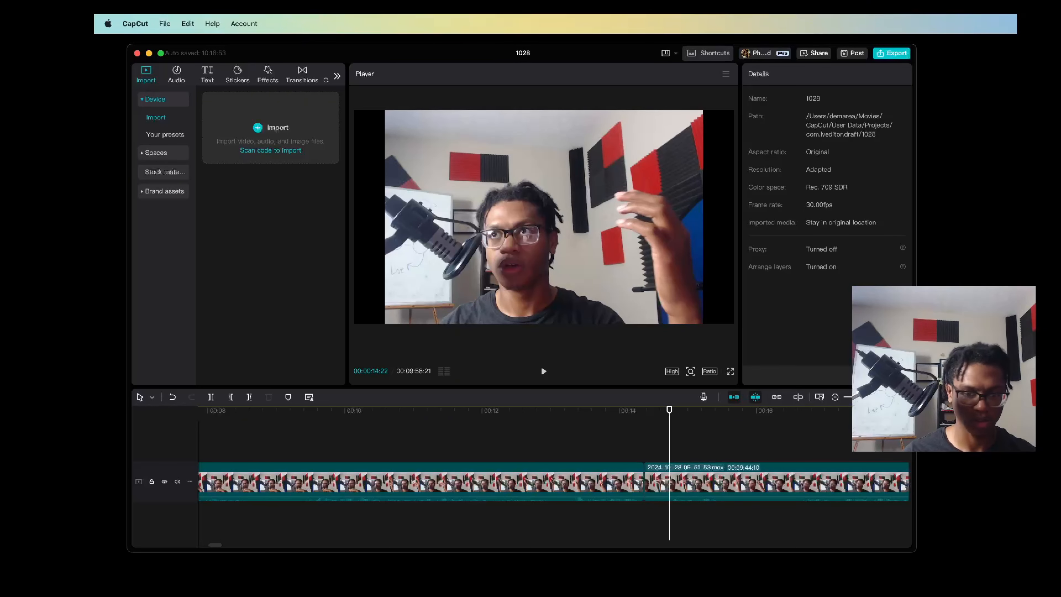
pyautogui.scroll(5, 665, 460)
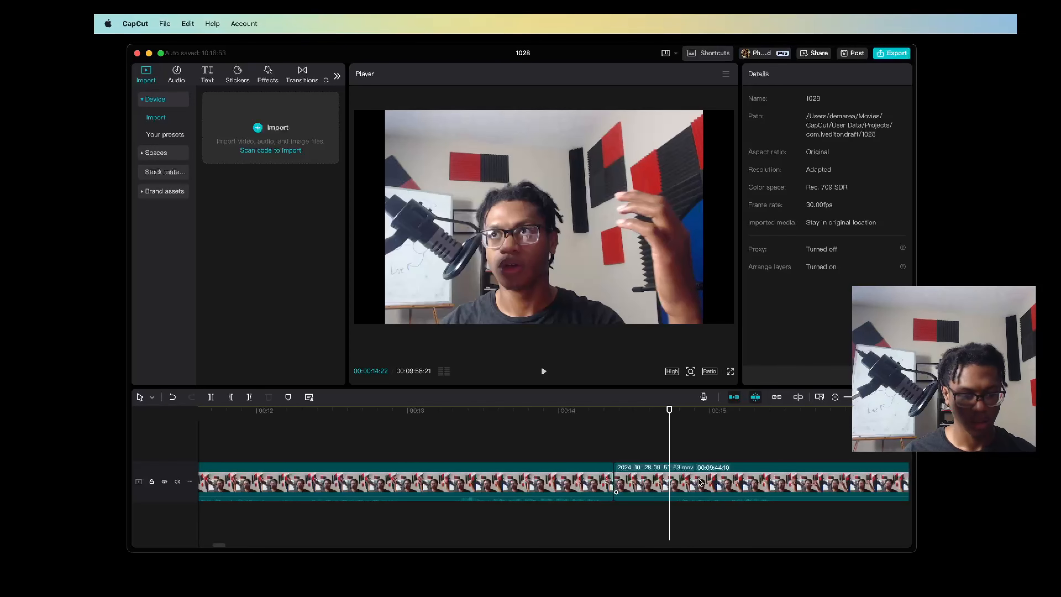
pyautogui.press('super+b')
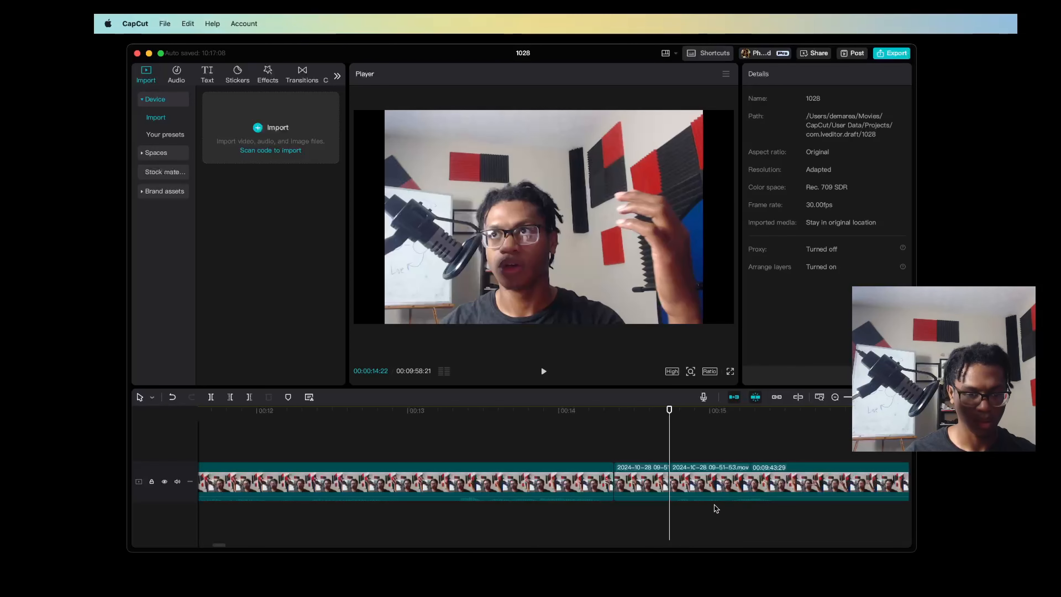
pyautogui.click(654, 484)
pyautogui.press('Delete')
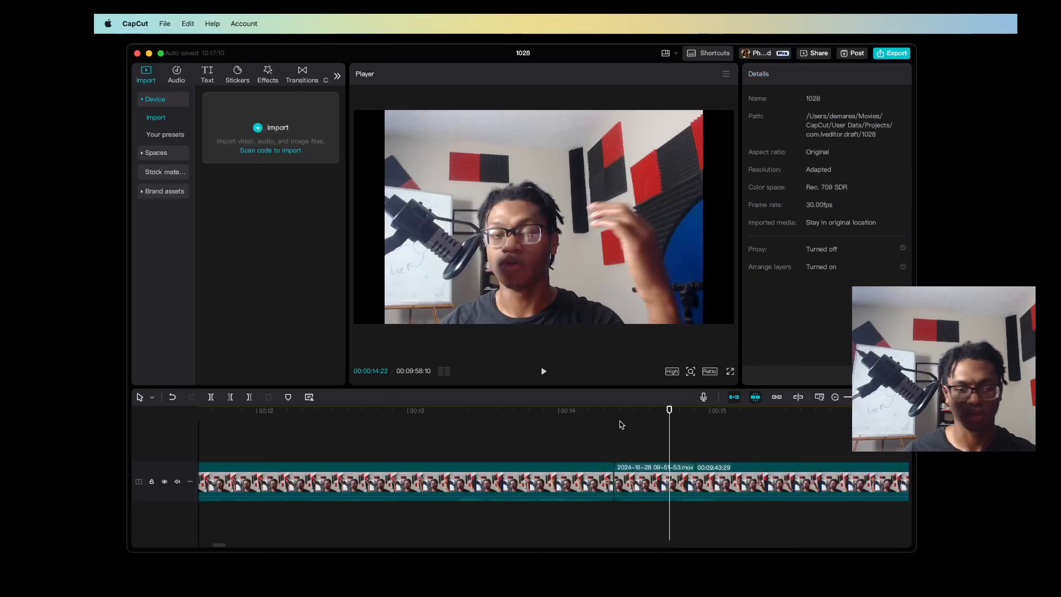
# Preview the cut at 00:00:14:11 and split the clip at the following pause, at 00:00:15:06
pyautogui.click(578, 439)
pyautogui.moveTo(874, 397); pyautogui.dragTo(867, 397)
pyautogui.press('space')
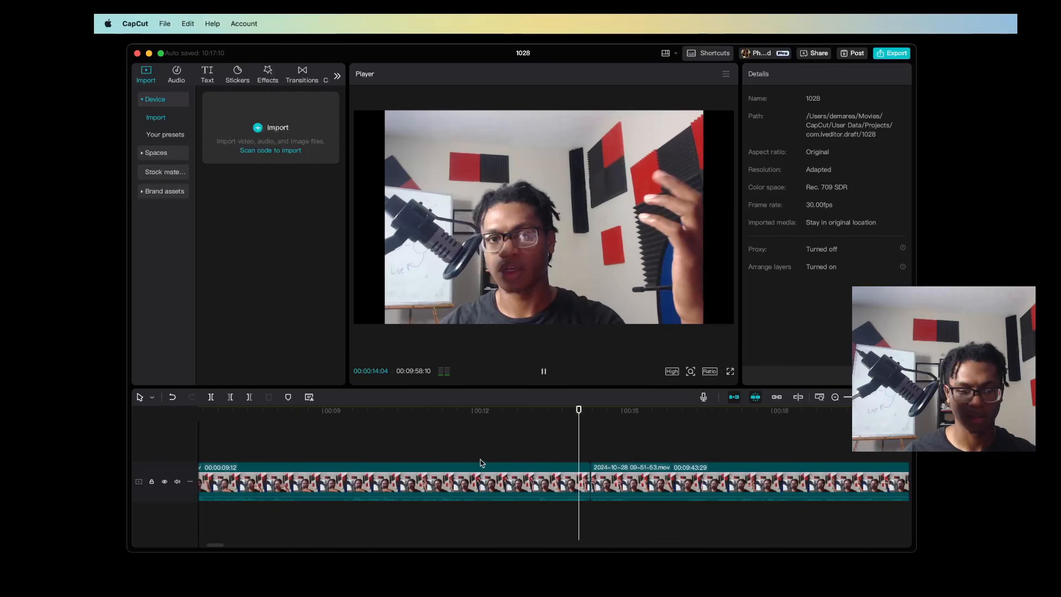
pyautogui.click(487, 455)
pyautogui.press('space')
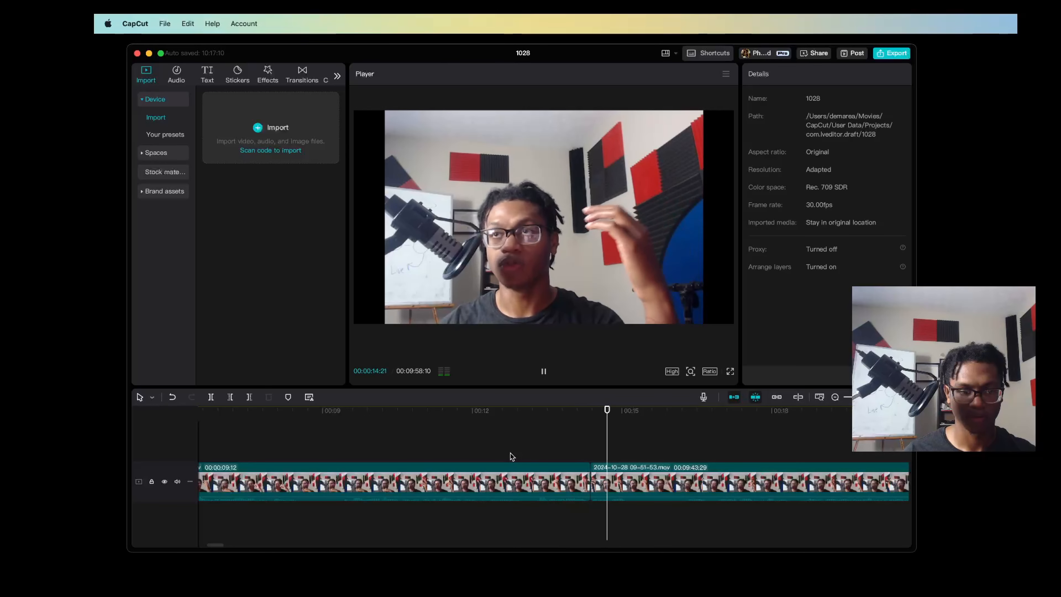
pyautogui.press('space')
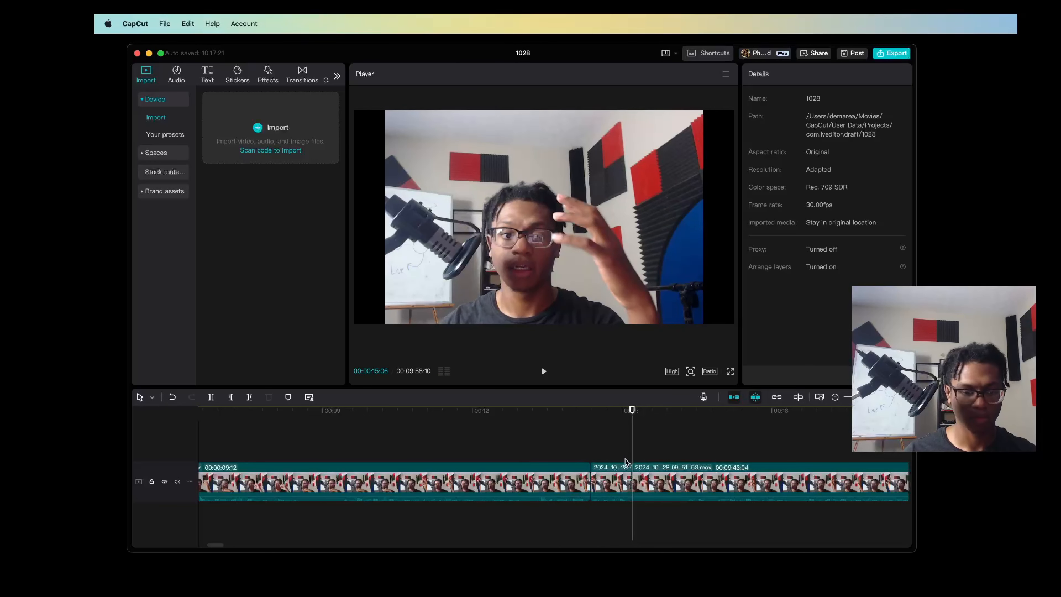
# Trim the dead space after the 00:00:15:06 split in two passes, the second one up to 00:00:15:21
pyautogui.press('space')
pyautogui.press('space')
pyautogui.press('q')
pyautogui.press('space')
pyautogui.press('space')
pyautogui.moveTo(662, 422); pyautogui.dragTo(657, 419)
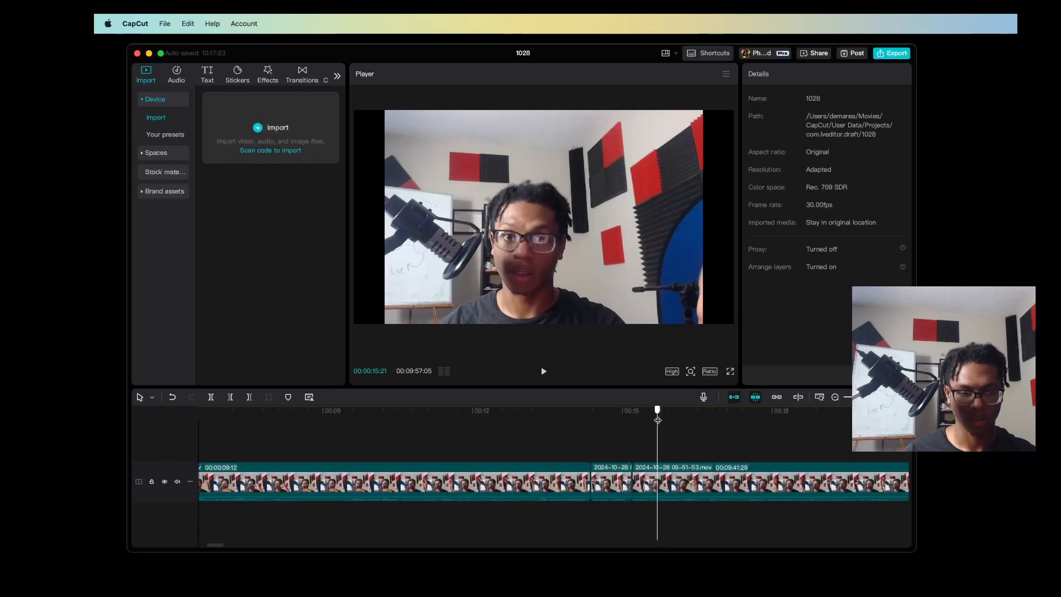
pyautogui.press('q')
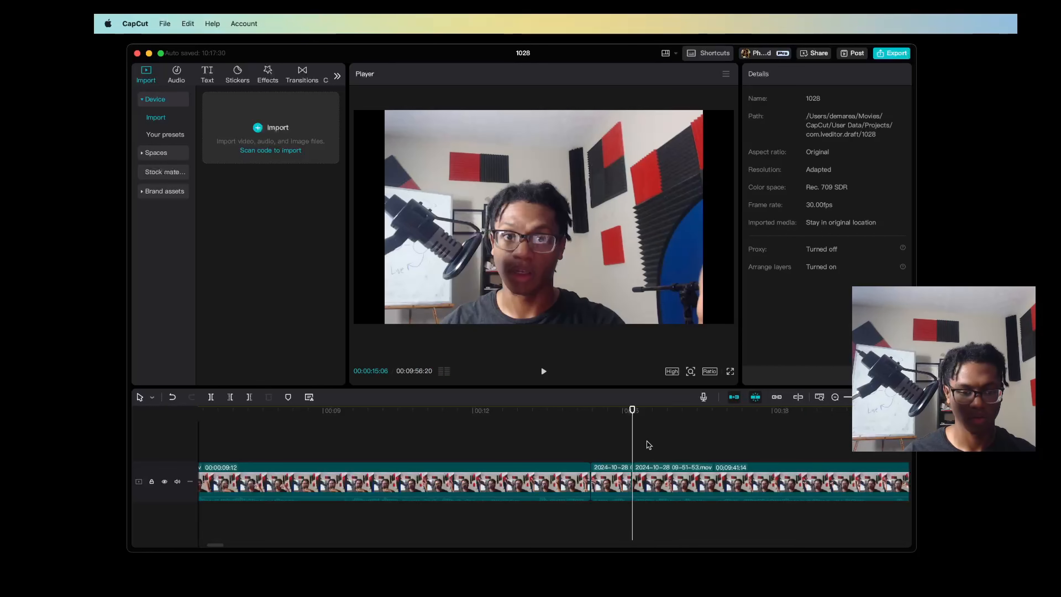
# Play on from the last cut, split at the pause just after 00:00:24, and trim the dead space up to 00:00:25:10
pyautogui.click(605, 442)
pyautogui.press('space')
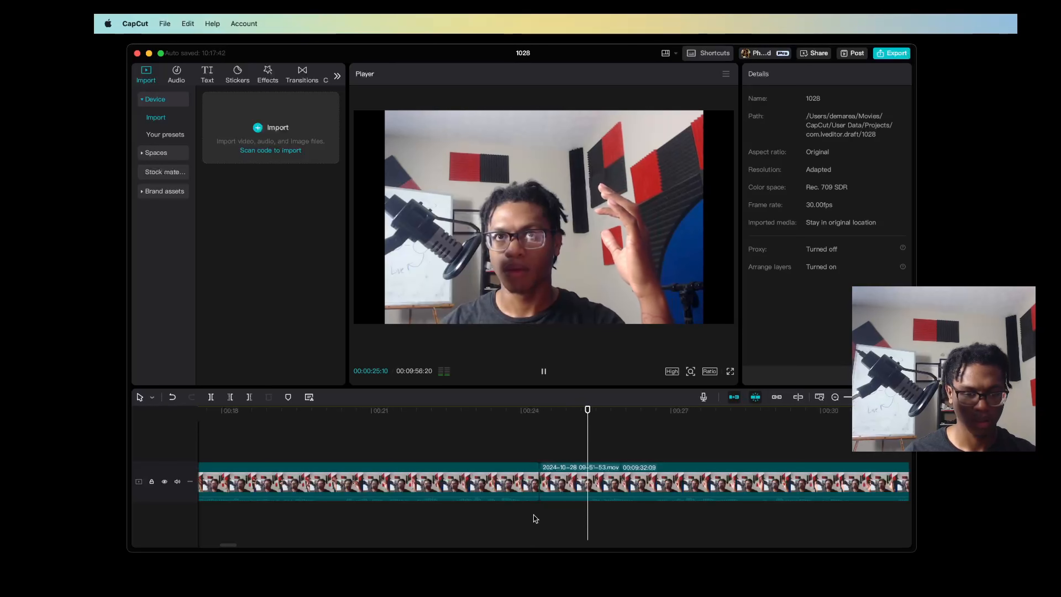
pyautogui.press('space')
pyautogui.press('q')
pyautogui.click(523, 437)
pyautogui.press('space')
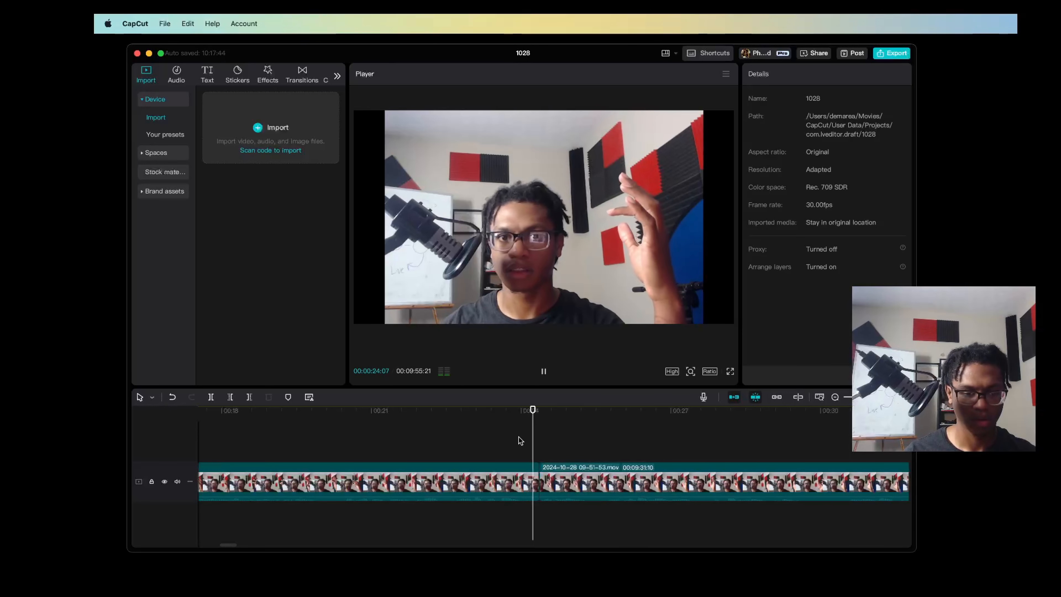
# Play on to find the next pause and split the clip at 00:00:29:17
pyautogui.hscroll(2, 641, 523)
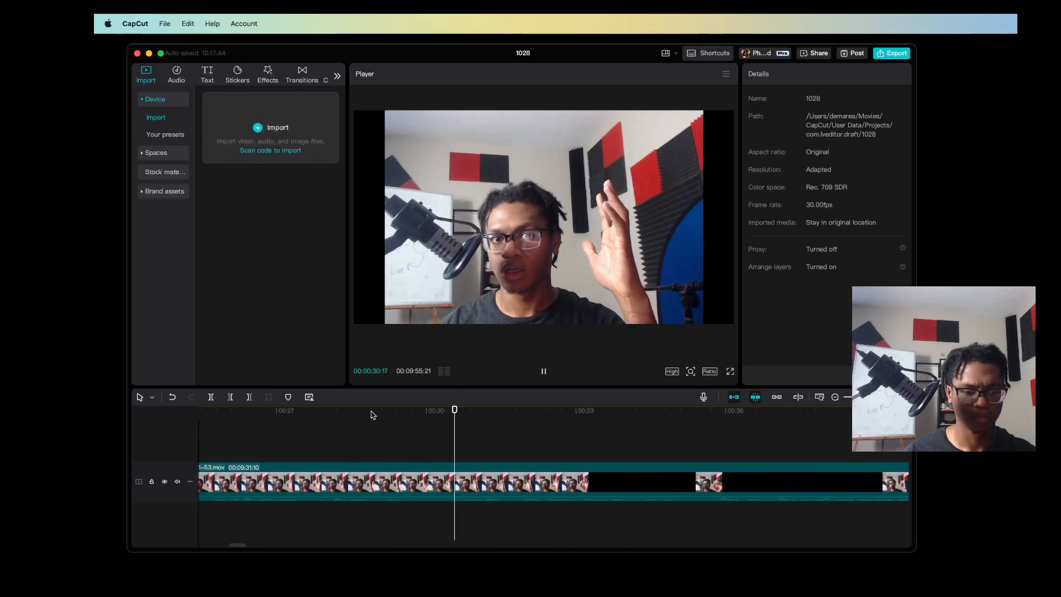
pyautogui.click(372, 417)
pyautogui.press('space')
# Trim away the dead space from the 00:00:29:17 split up to 00:00:30:17 and preview the new cut
pyautogui.press('space')
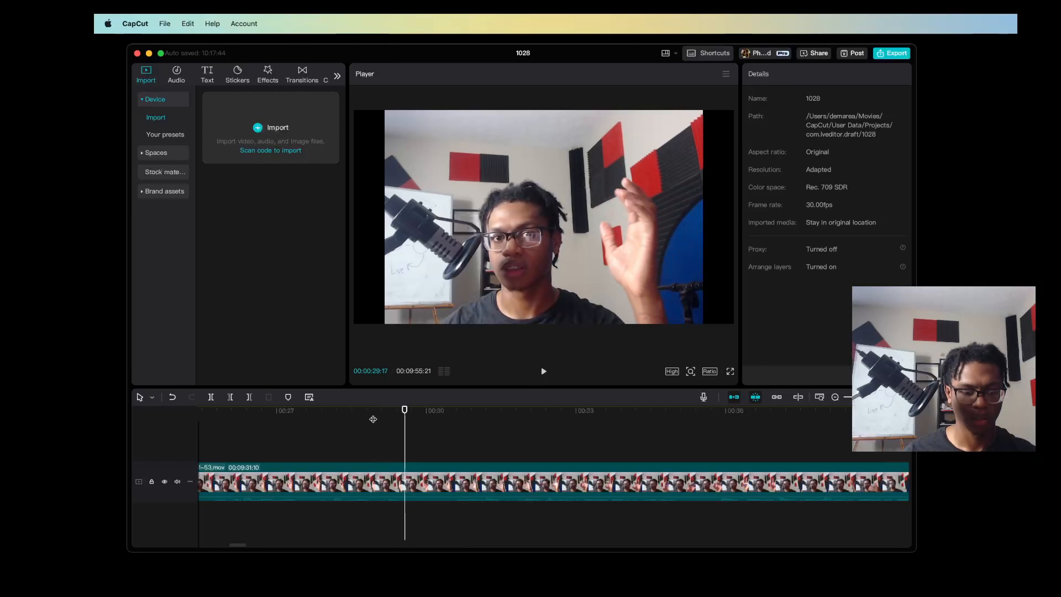
pyautogui.press('super+b')
pyautogui.press('space')
pyautogui.press('space')
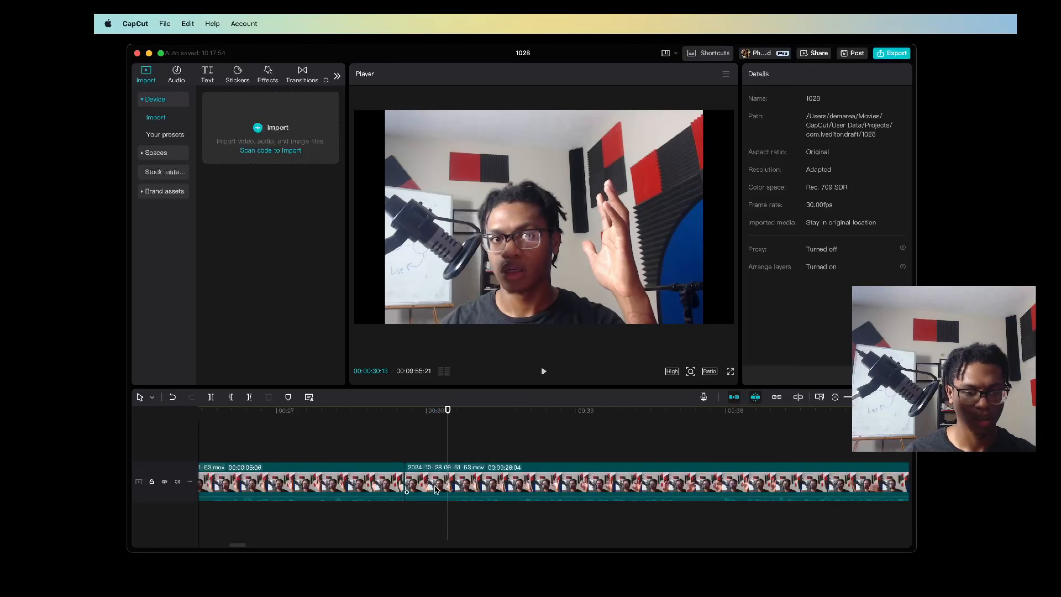
pyautogui.press('space')
pyautogui.press('space')
pyautogui.moveTo(457, 410); pyautogui.dragTo(454, 417)
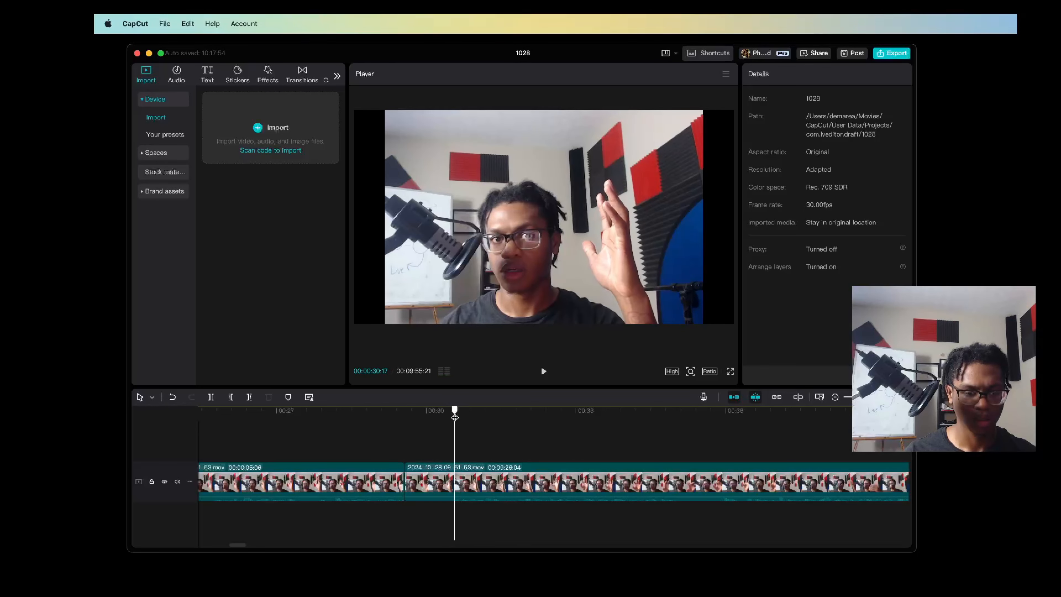
pyautogui.press('q')
pyautogui.click(378, 445)
pyautogui.press('space')
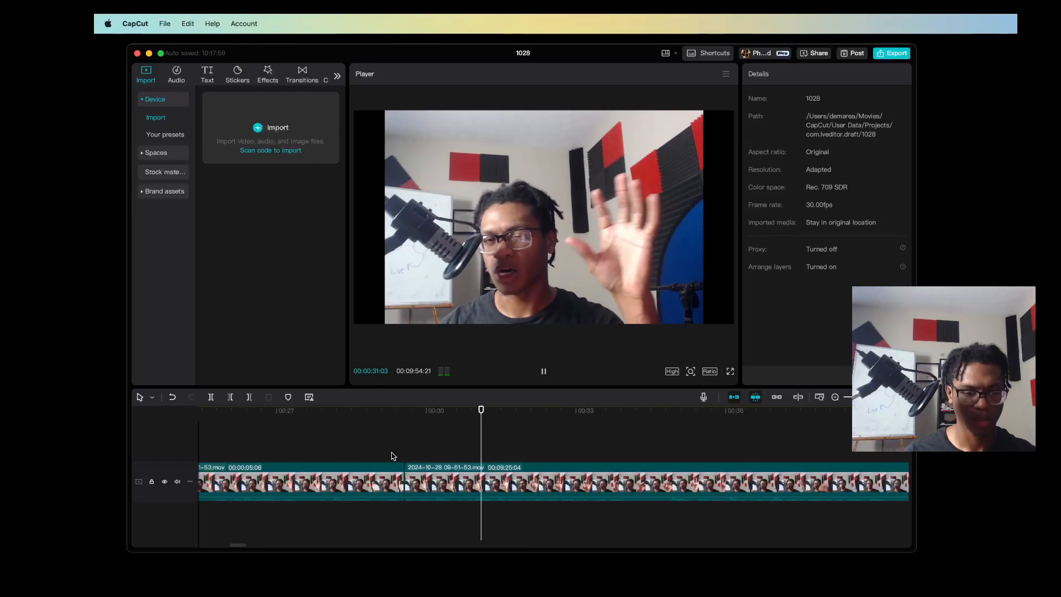
pyautogui.click(374, 441)
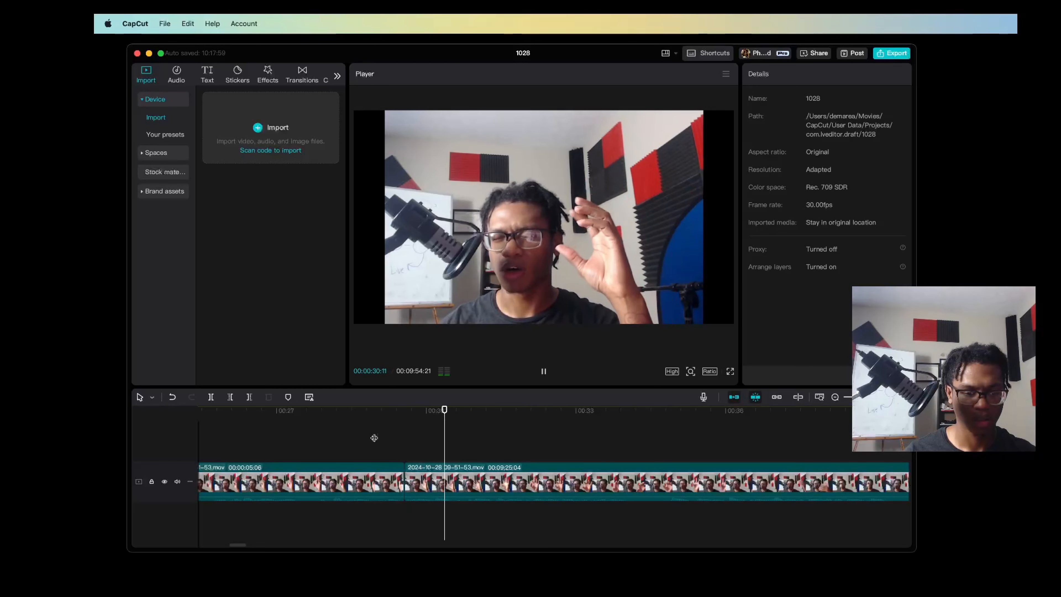
# Replay the transition at the 00:00:29:17 cut and trim a little more dead space from the start of the following clip
pyautogui.press('space')
pyautogui.press('space')
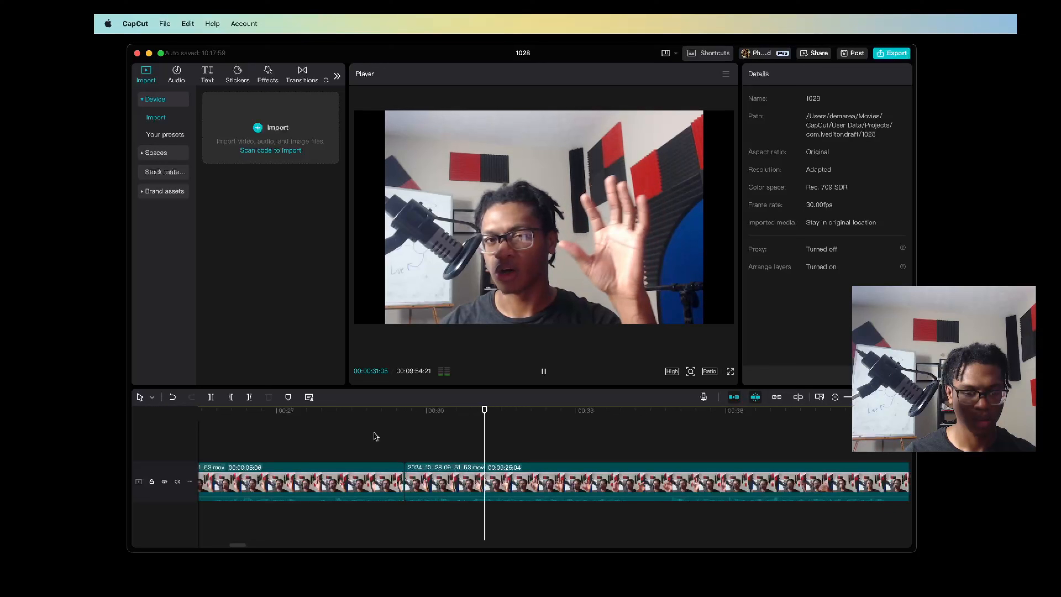
pyautogui.click(414, 438)
pyautogui.click(395, 437)
pyautogui.press('space')
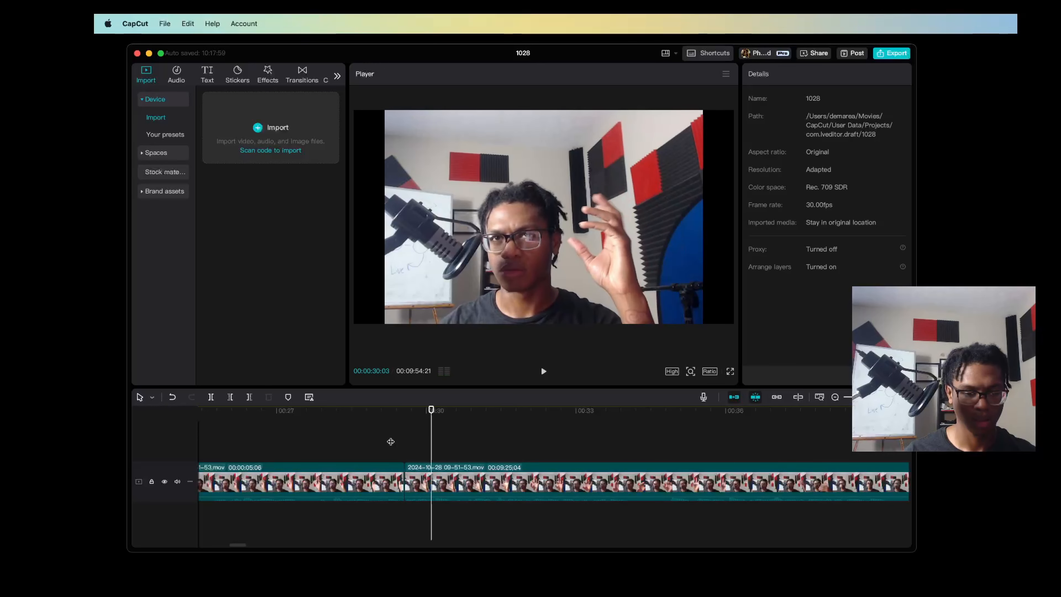
pyautogui.click(397, 445)
pyautogui.press('space')
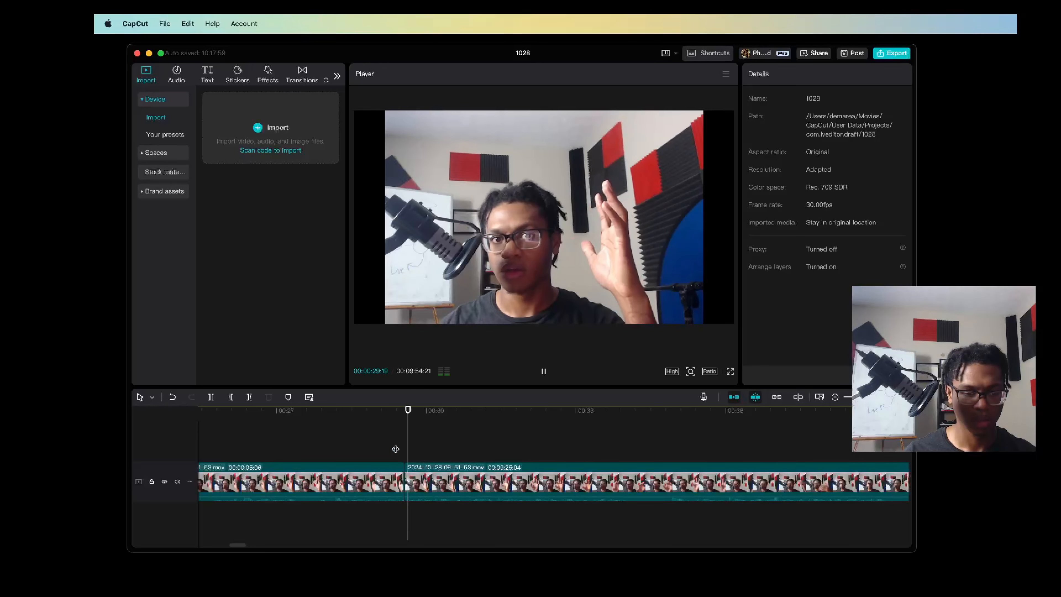
pyautogui.press('space')
pyautogui.click(372, 447)
pyautogui.press('space')
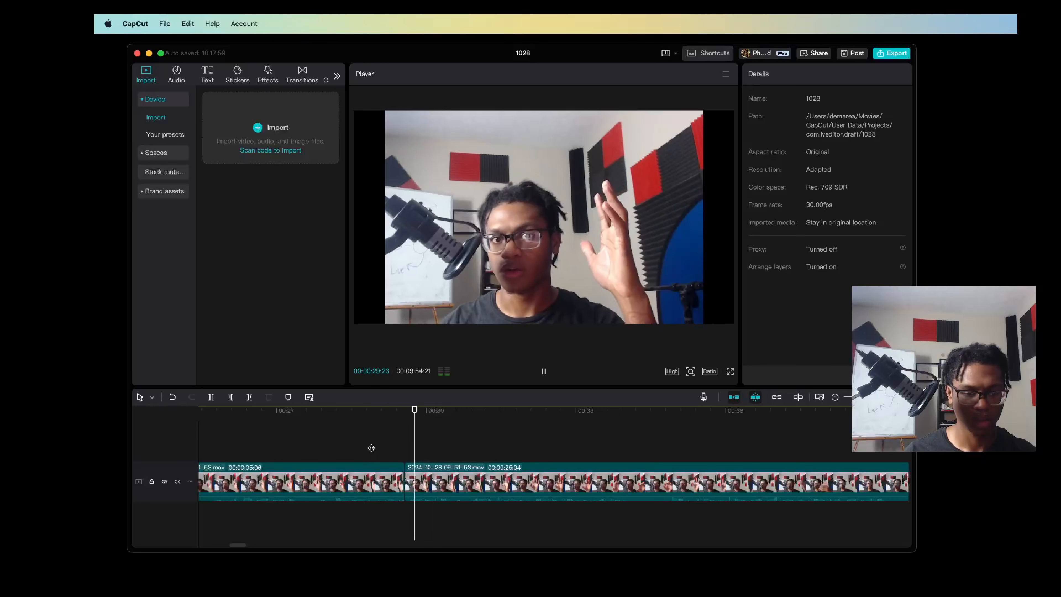
pyautogui.press('space')
pyautogui.click(372, 444)
pyautogui.press('space')
pyautogui.click(372, 445)
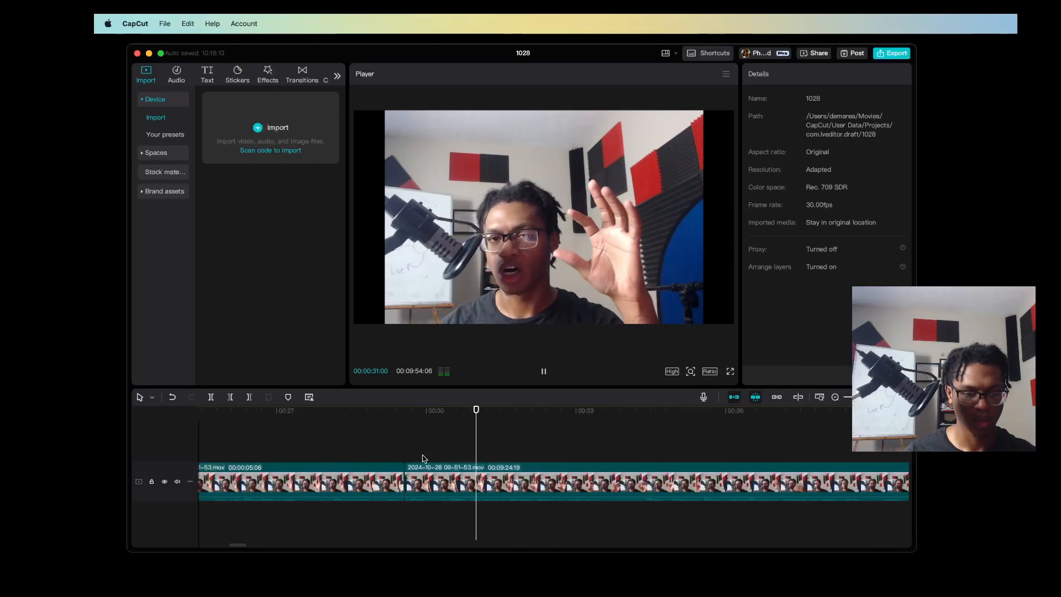
# Trim the dead space after the 00:00:29:17 cut up to 00:00:30:12 and preview the transition
pyautogui.click(404, 439)
pyautogui.press('space')
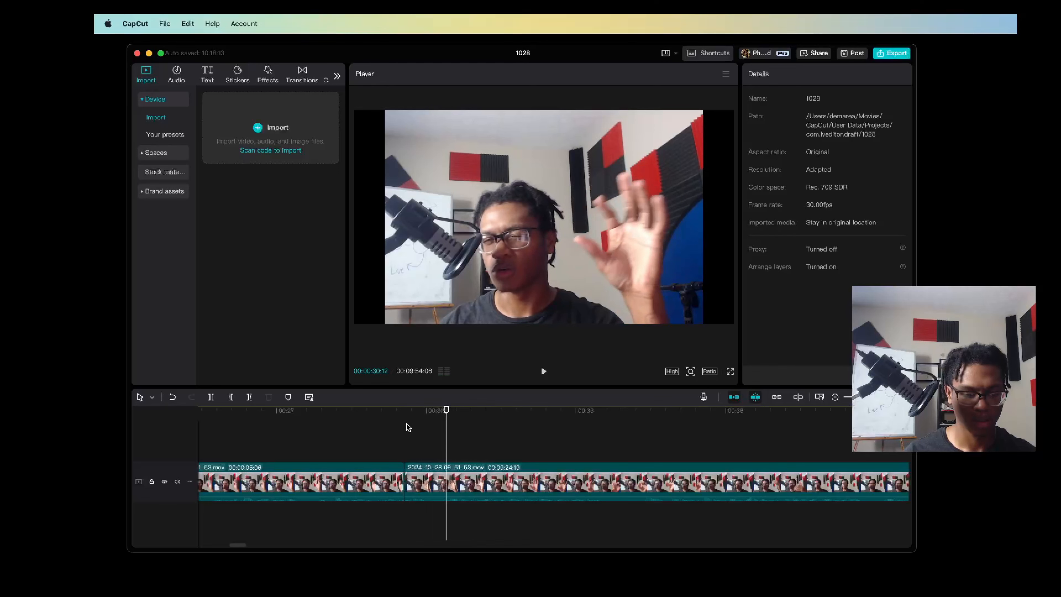
pyautogui.click(403, 433)
pyautogui.click(354, 441)
pyautogui.press('space')
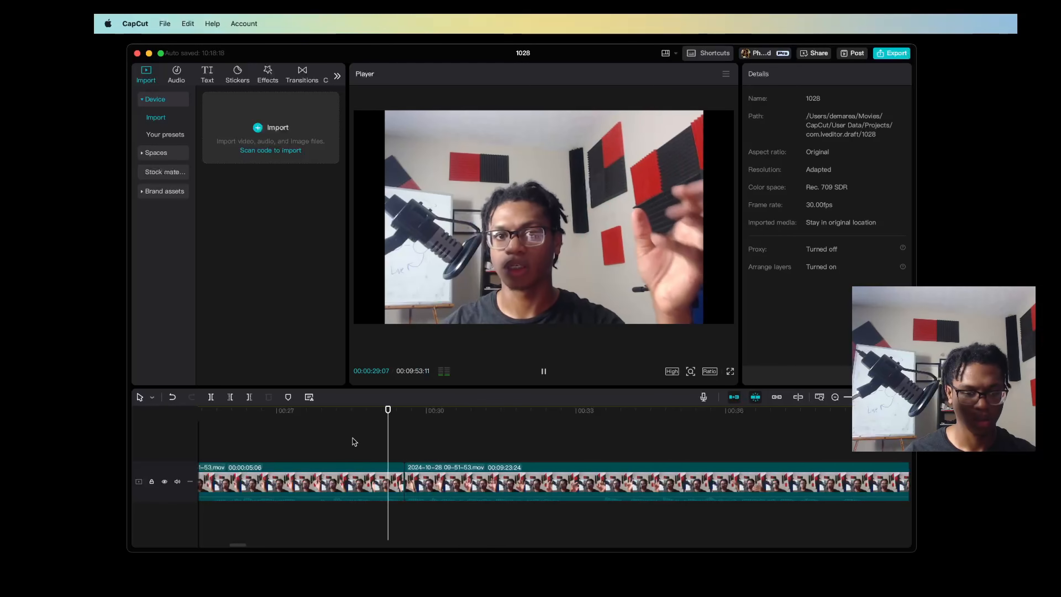
pyautogui.press('space')
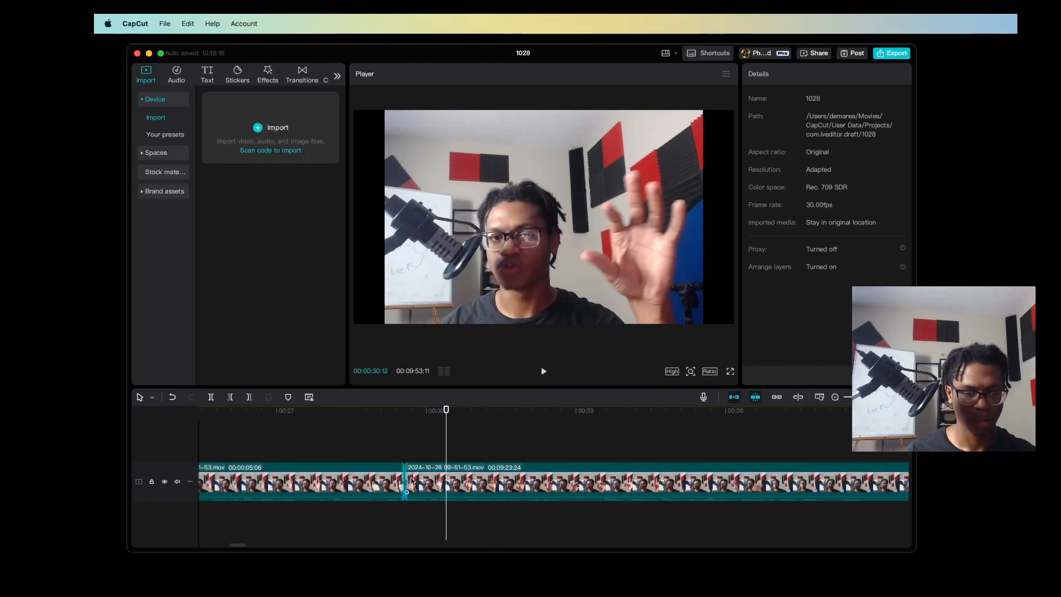
# Extend the start edge of the clip after the 00:00:29:17 cut slightly earlier and replay the transition
pyautogui.click(411, 479)
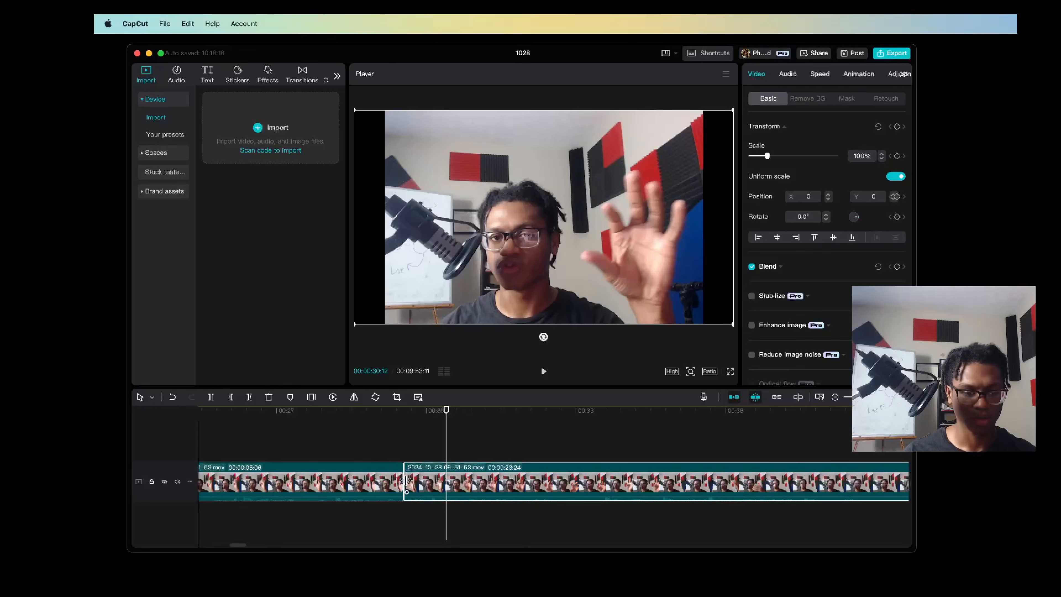
pyautogui.moveTo(406, 480); pyautogui.dragTo(402, 480)
pyautogui.click(350, 439)
pyautogui.press('space')
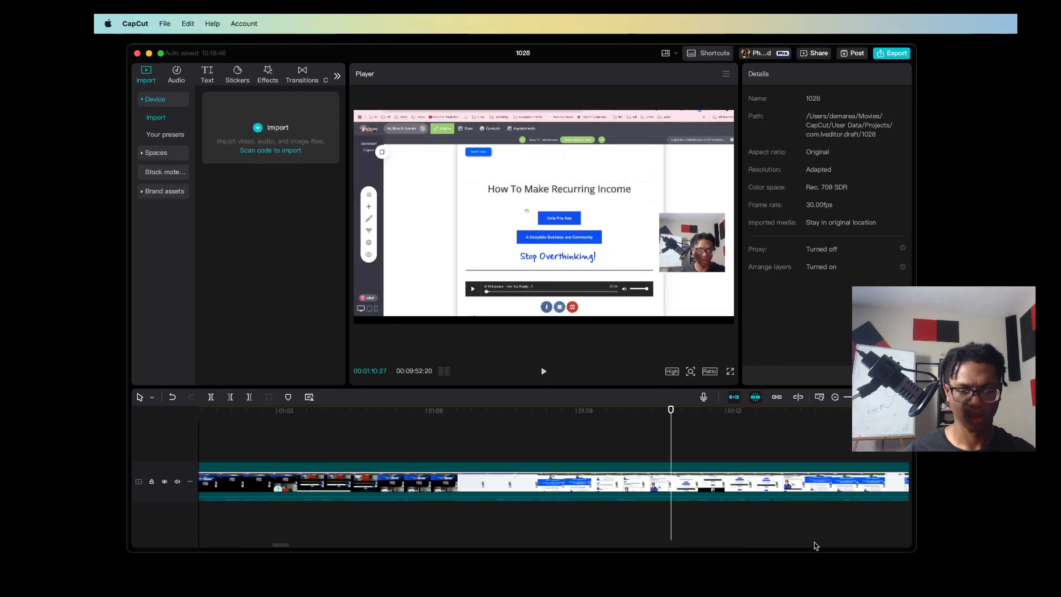
pyautogui.click(845, 595)
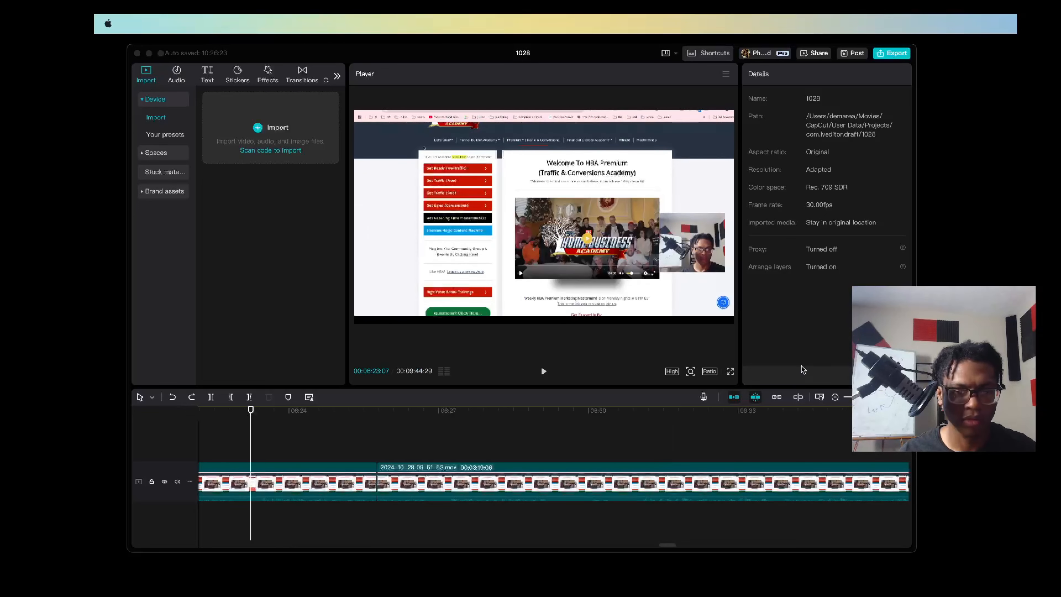
# Play the end of the clip before the cut near 00:06:25 and trim its tail back to 00:06:22:28
pyautogui.click(315, 532)
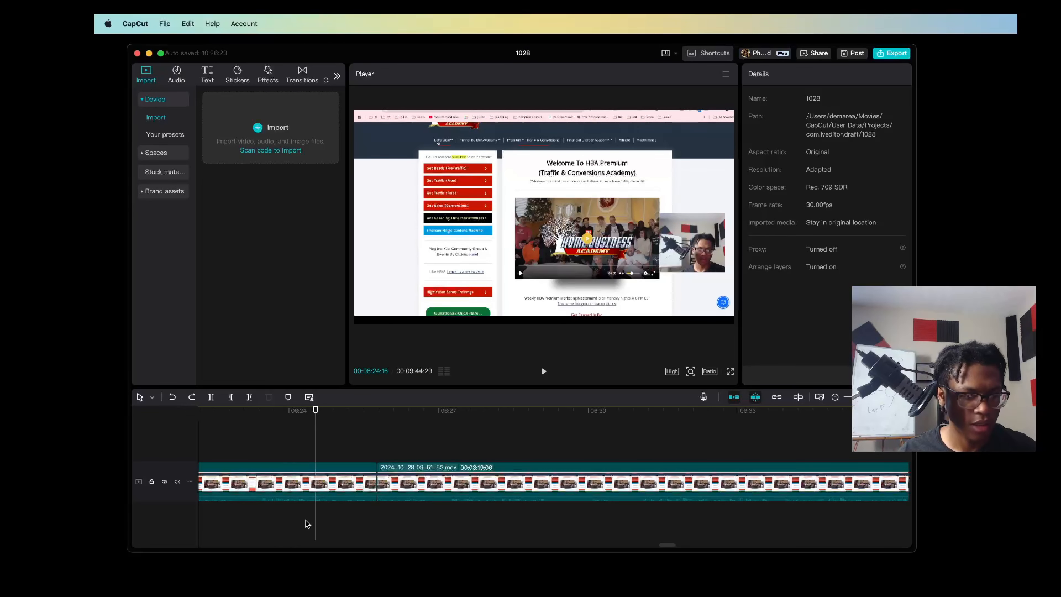
pyautogui.click(209, 412)
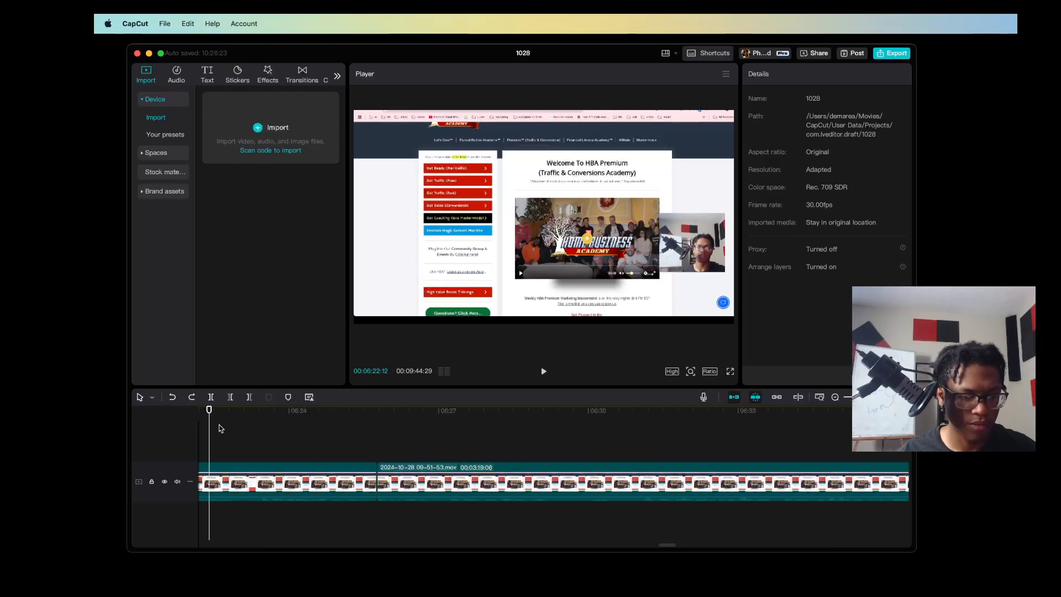
pyautogui.press('space')
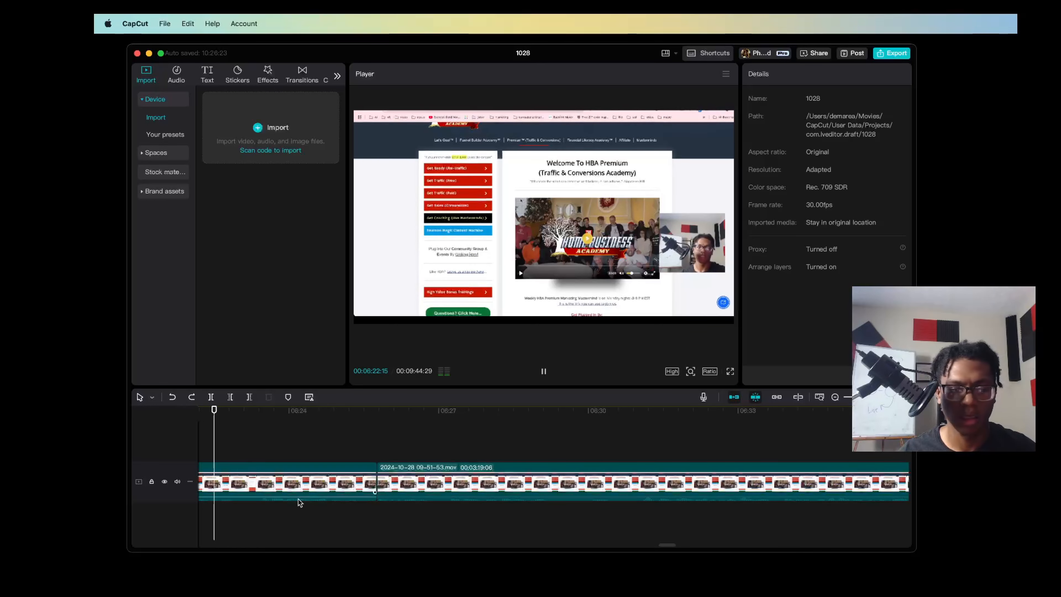
pyautogui.click(218, 412)
pyautogui.press('space')
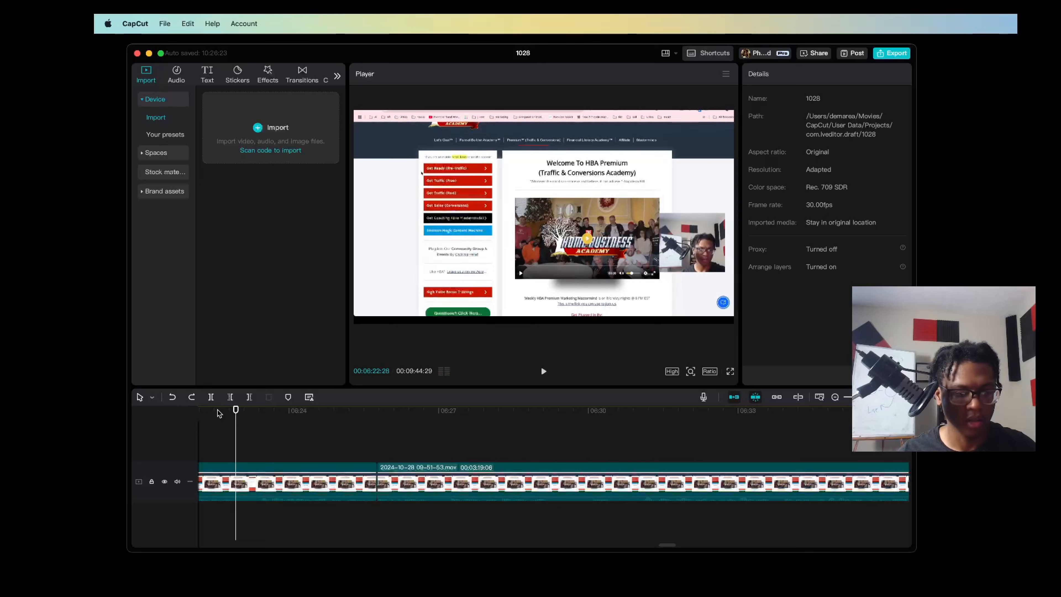
pyautogui.press('w')
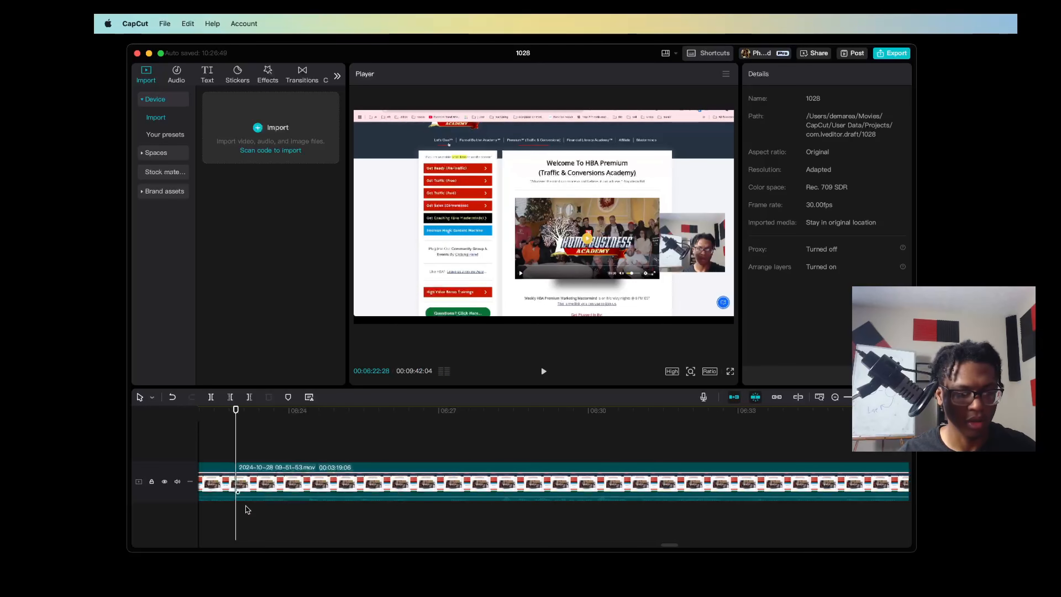
# Trim the dead space after the 00:06:22:28 cut in two passes, the second one up to 00:06:26:23, and play on
pyautogui.press('space')
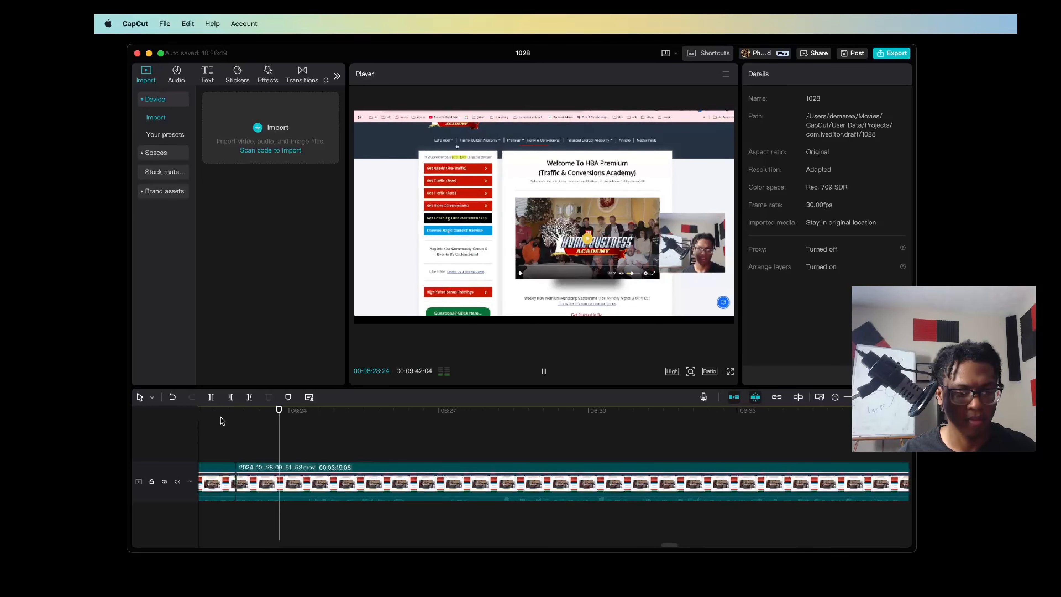
pyautogui.click(305, 427)
pyautogui.press('q')
pyautogui.press('space')
pyautogui.click(427, 428)
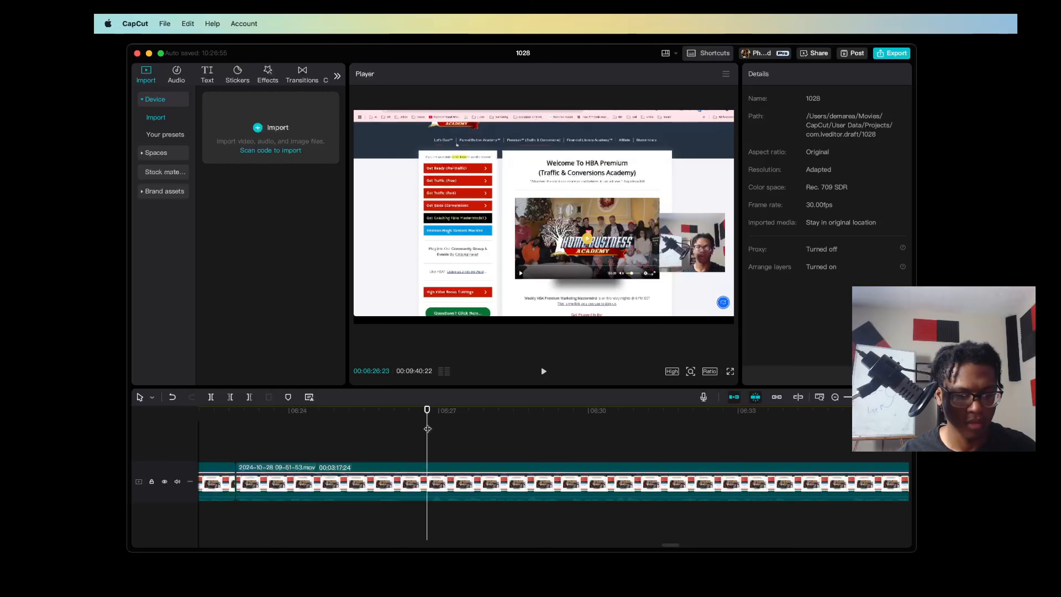
pyautogui.press('q')
pyautogui.press('space')
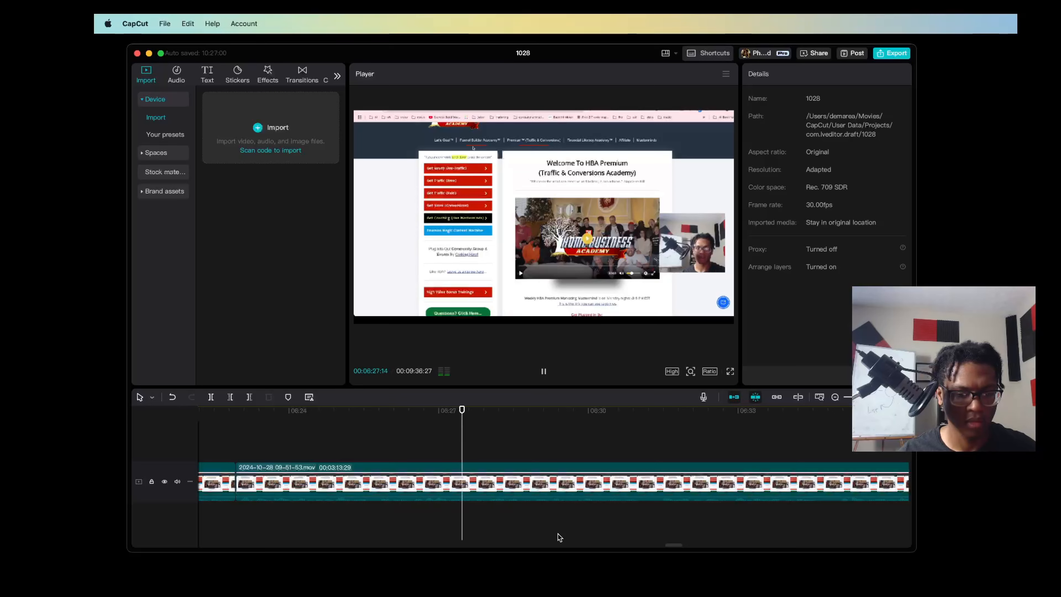
# Play on through the recording to check for pauses, and replay the transition at the cut just before 00:06:44
pyautogui.hscroll(10, 558, 536)
pyautogui.hscroll(-2, 559, 537)
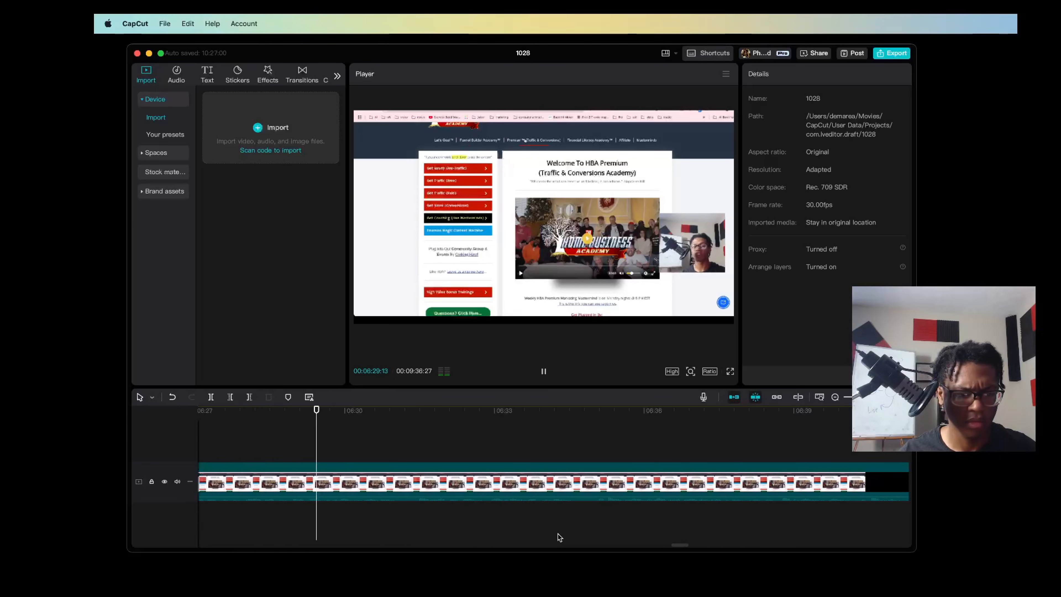
pyautogui.hscroll(2, 560, 537)
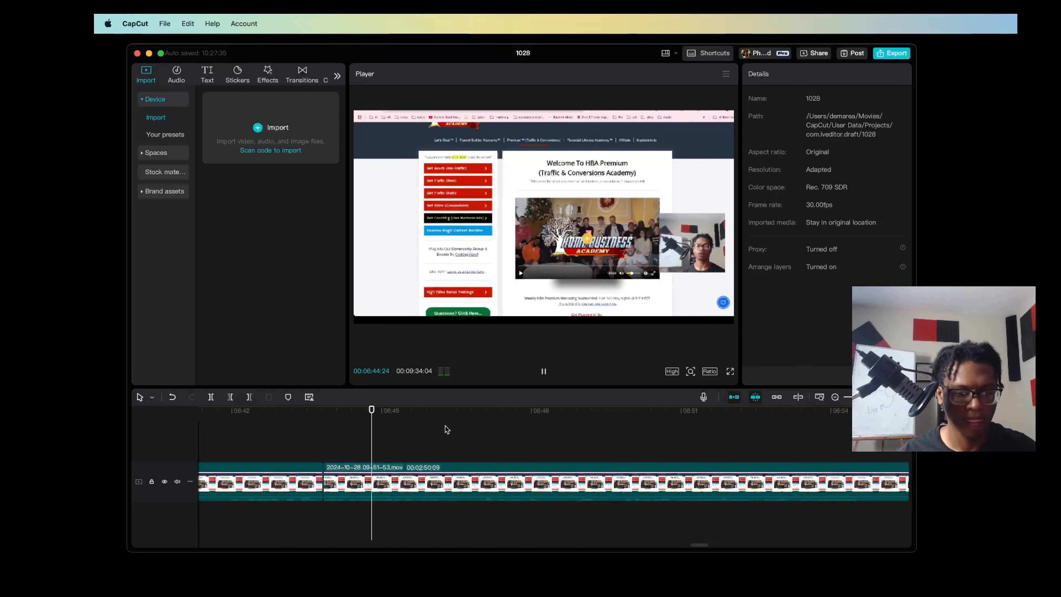
pyautogui.press('space')
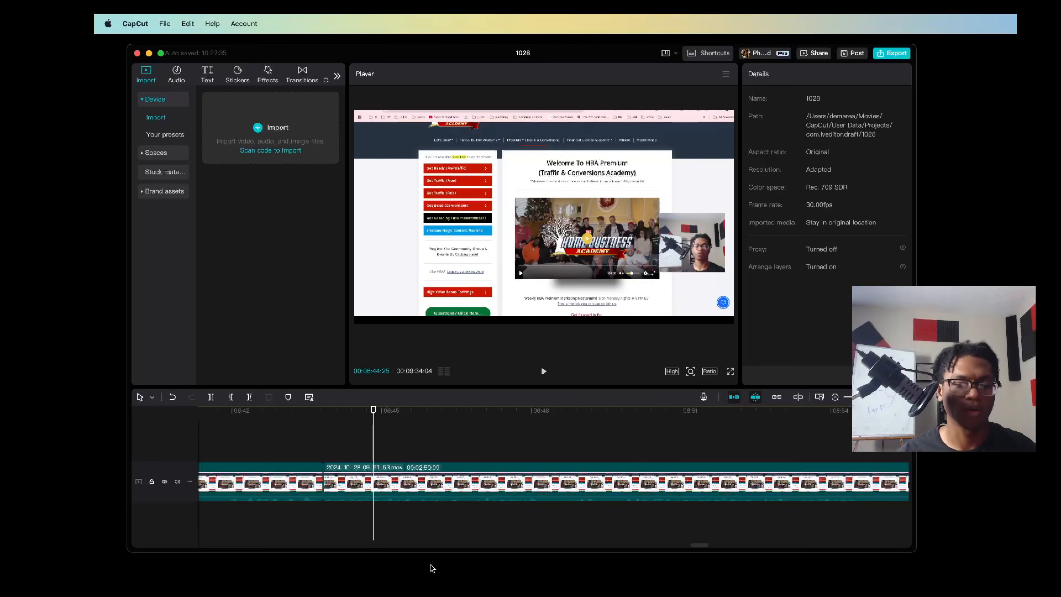
pyautogui.click(306, 415)
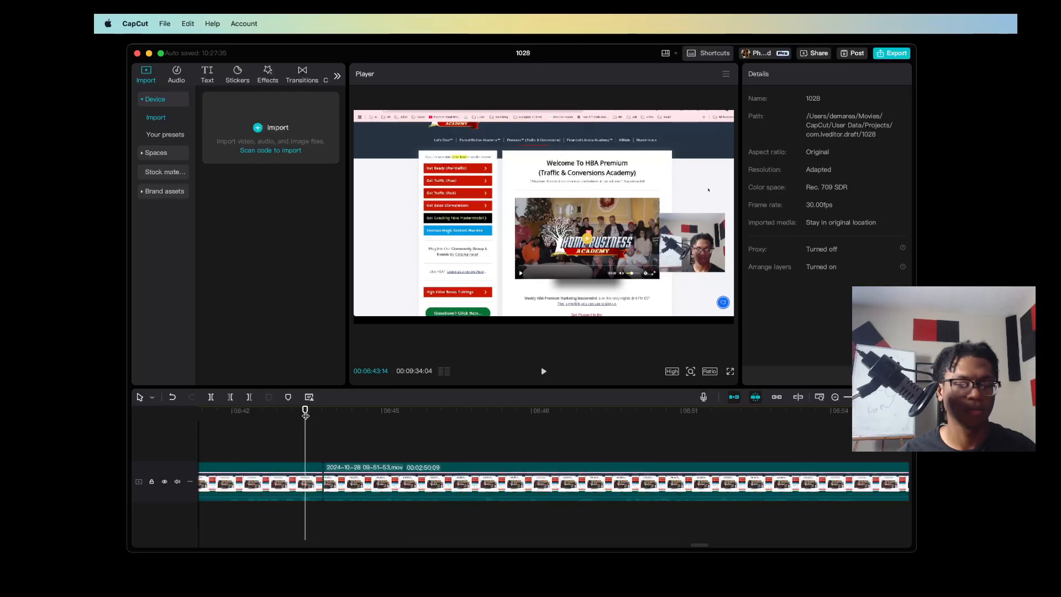
pyautogui.press('space')
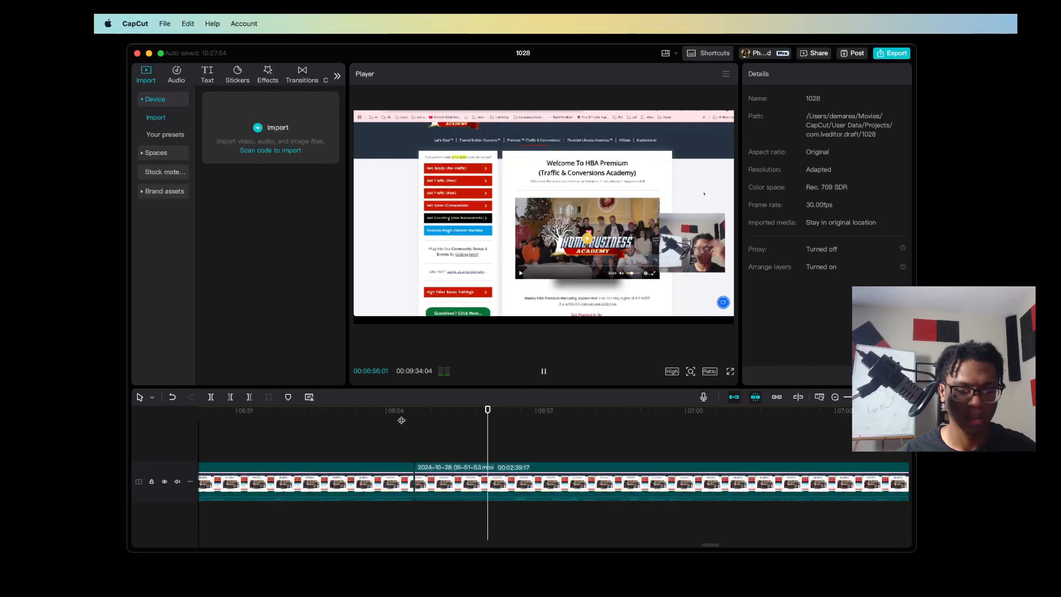
# Trim the dead space after the 00:06:54:17 cut in two passes, replaying the transition between them
pyautogui.press('space')
pyautogui.click(403, 416)
pyautogui.press('space')
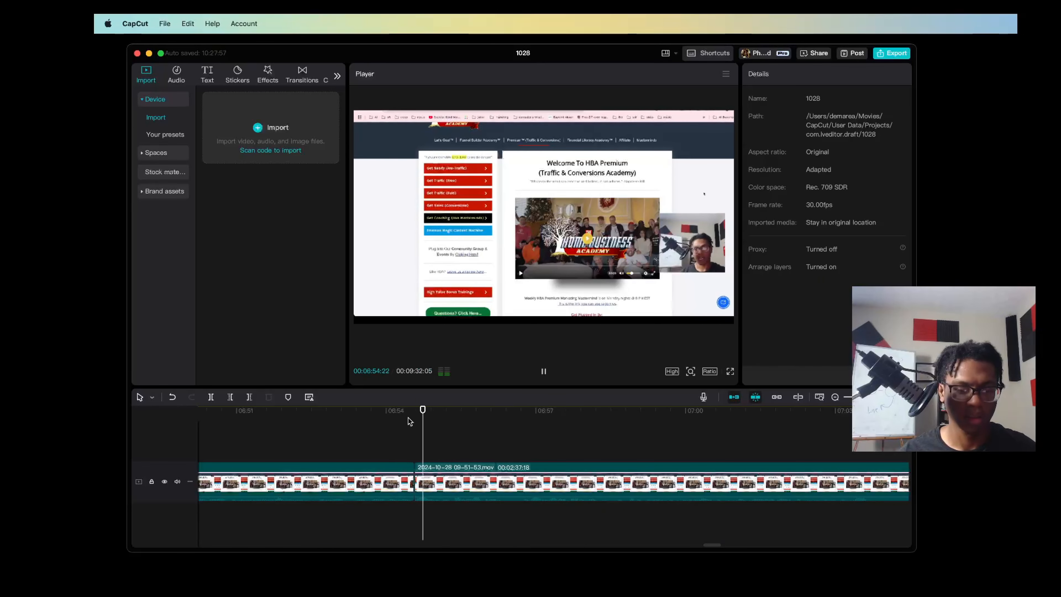
pyautogui.click(396, 418)
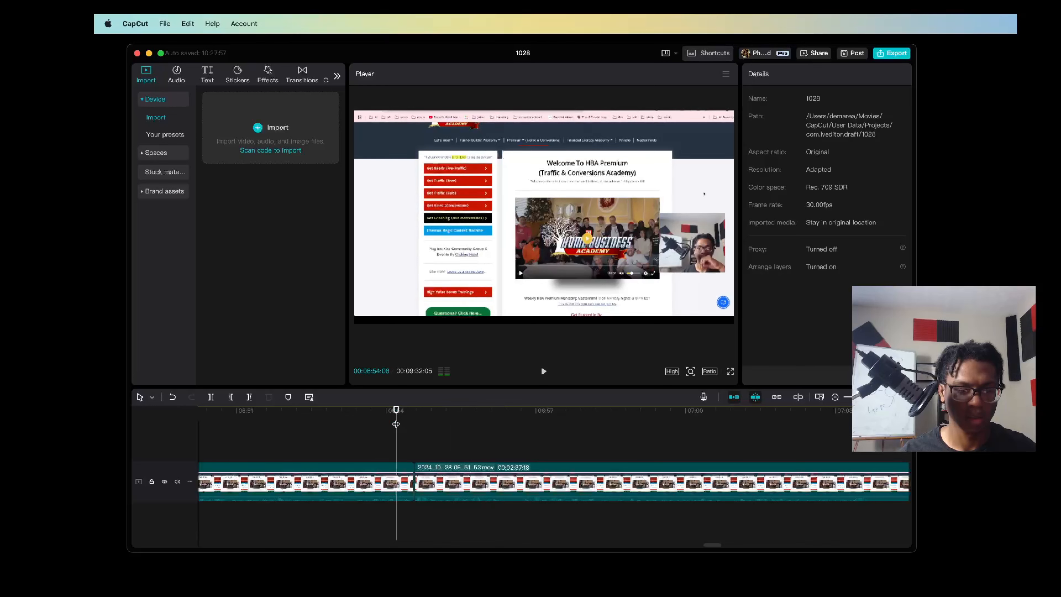
pyautogui.press('space')
pyautogui.press('q')
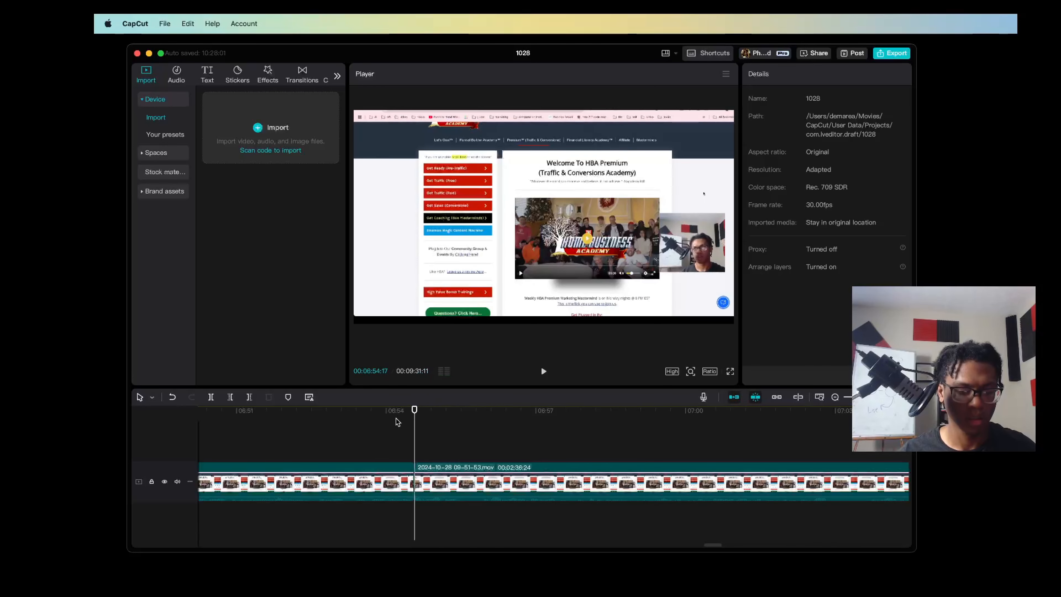
# Extend the start edge of the clip after the 00:06:54:17 cut slightly earlier and preview the transition
pyautogui.click(387, 421)
pyautogui.moveTo(416, 484); pyautogui.dragTo(403, 484)
pyautogui.click(363, 417)
pyautogui.press('space')
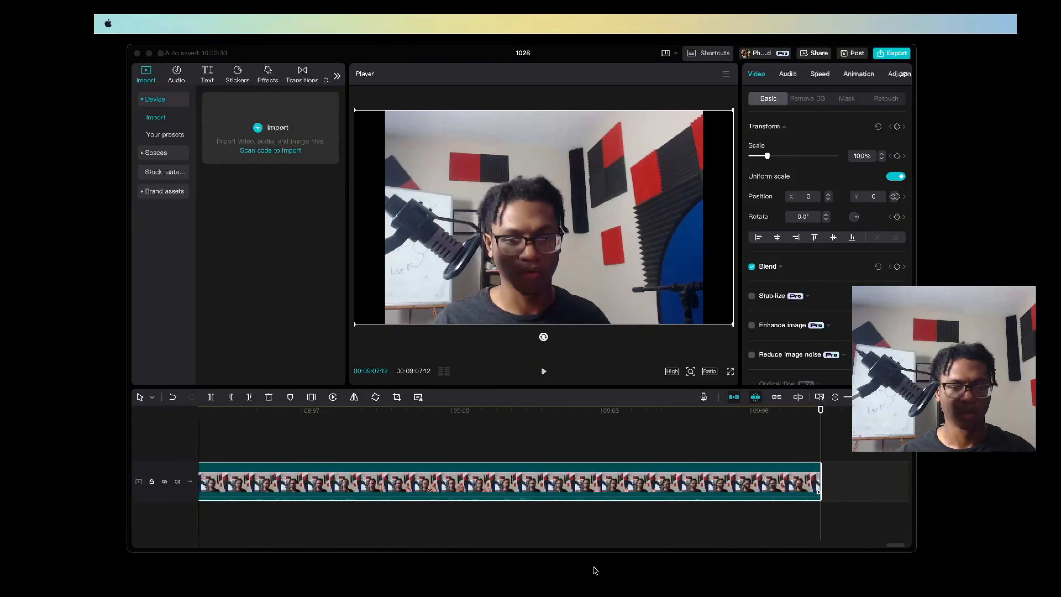
# Select all the trimmed clips on the timeline and combine them into one compound clip
pyautogui.click(581, 519)
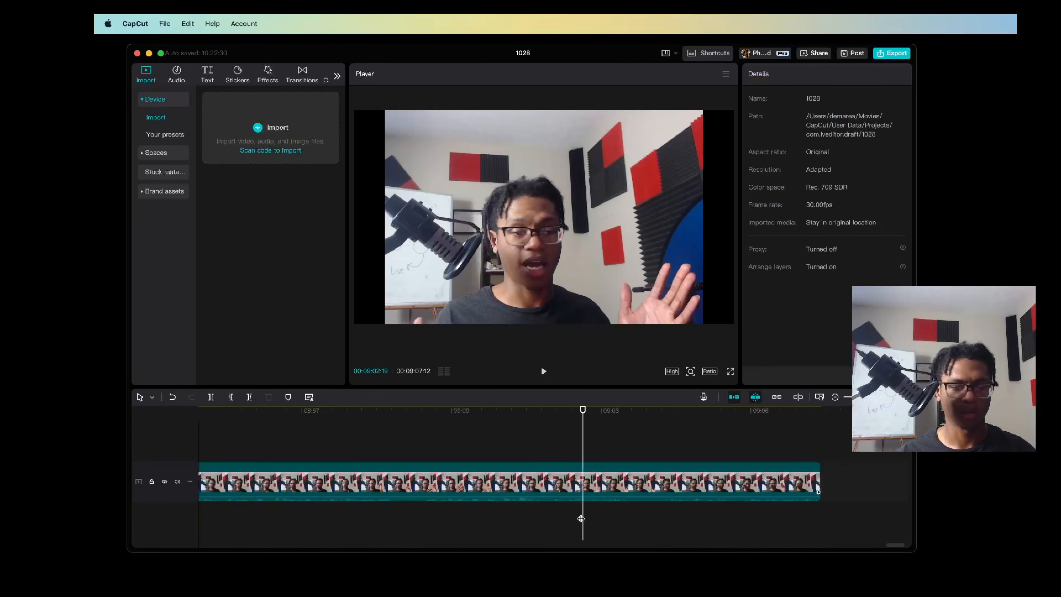
pyautogui.scroll(-5, 589, 520)
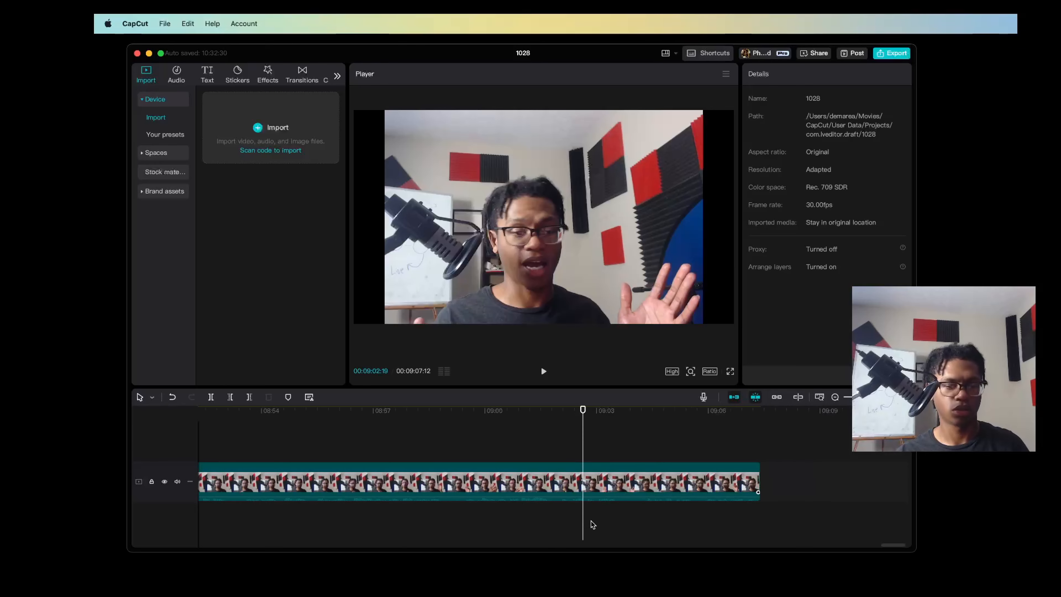
pyautogui.scroll(-5, 570, 529)
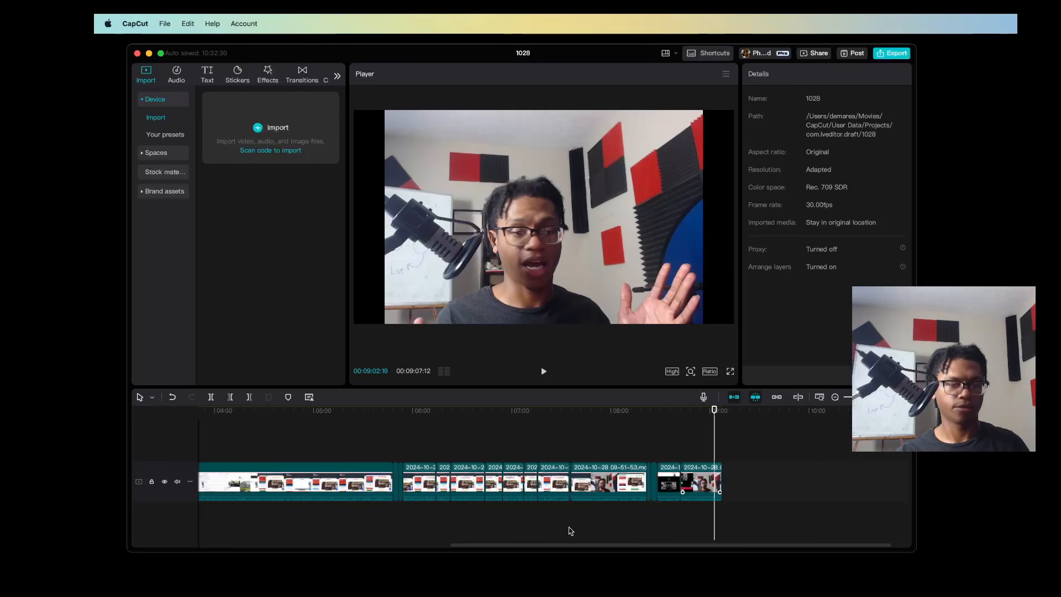
pyautogui.moveTo(615, 488); pyautogui.dragTo(199, 473)
pyautogui.click(633, 495)
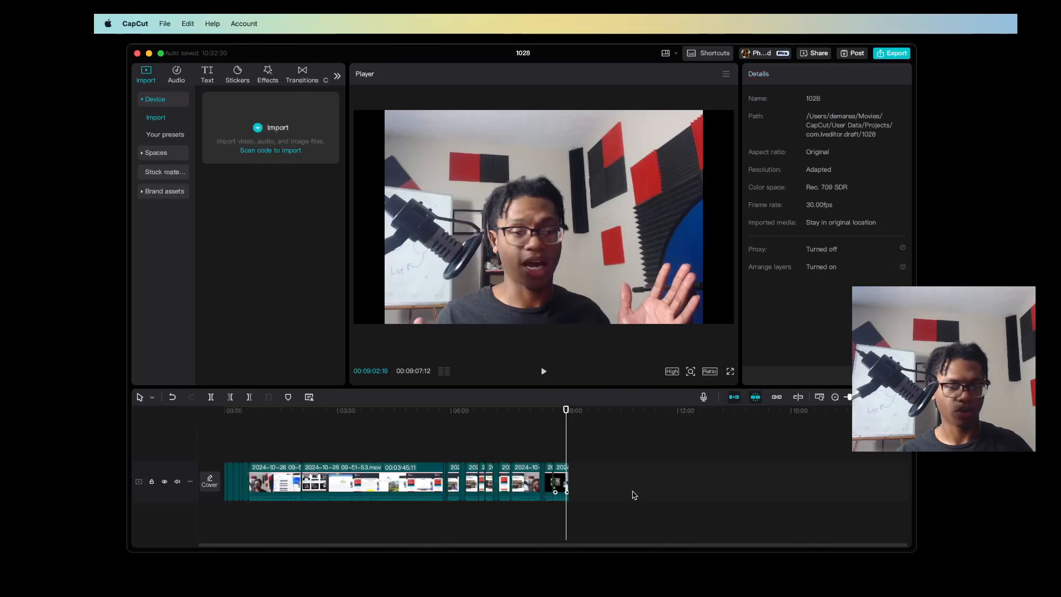
pyautogui.press('super+a')
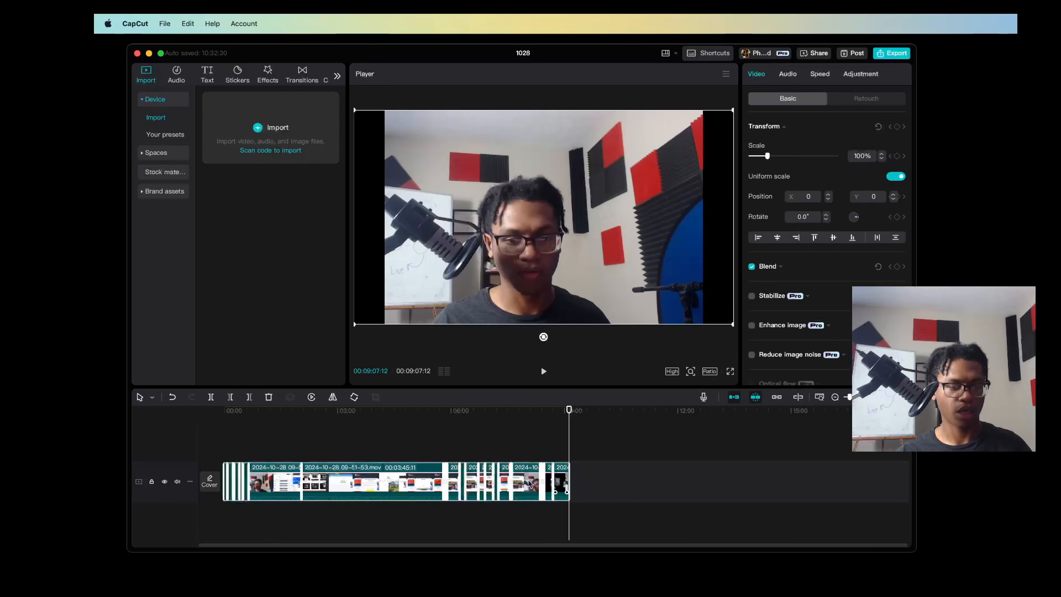
pyautogui.rightClick(255, 482)
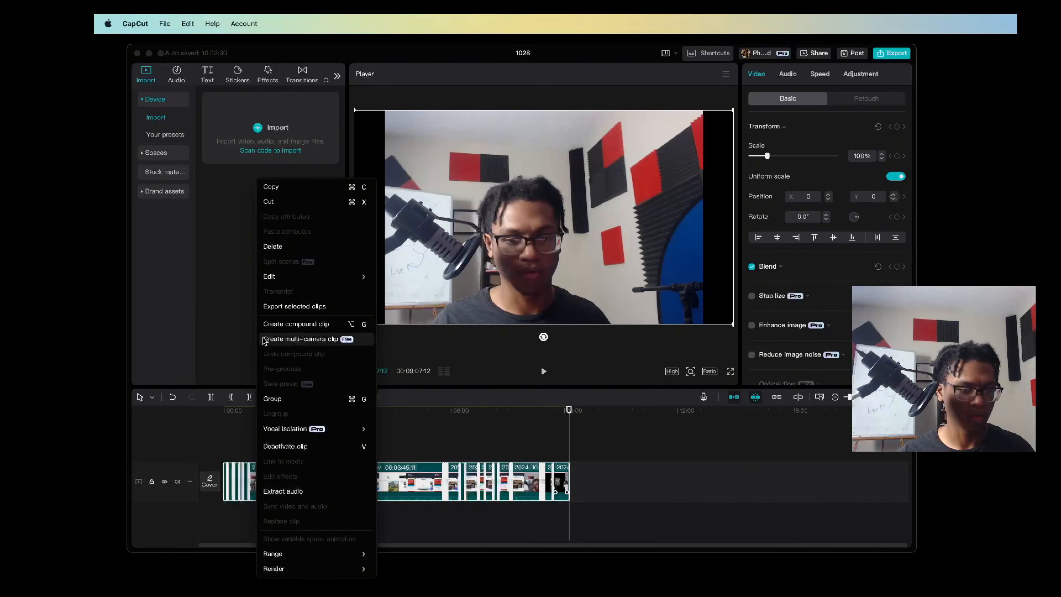
pyautogui.click(295, 323)
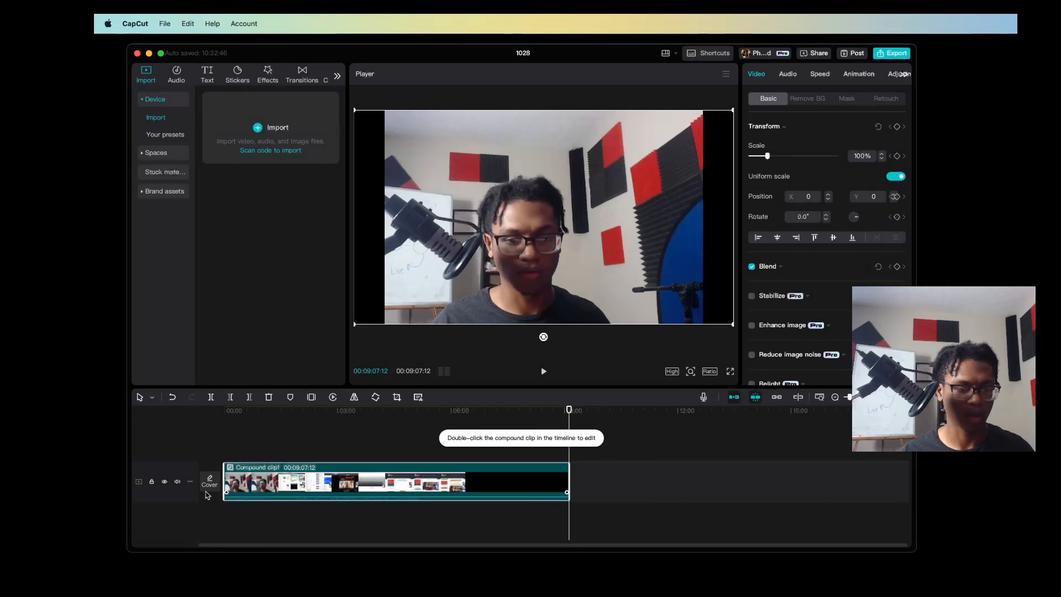
# Try breaking the compound clip back into its separate clips, and undo that change
pyautogui.rightClick(372, 481)
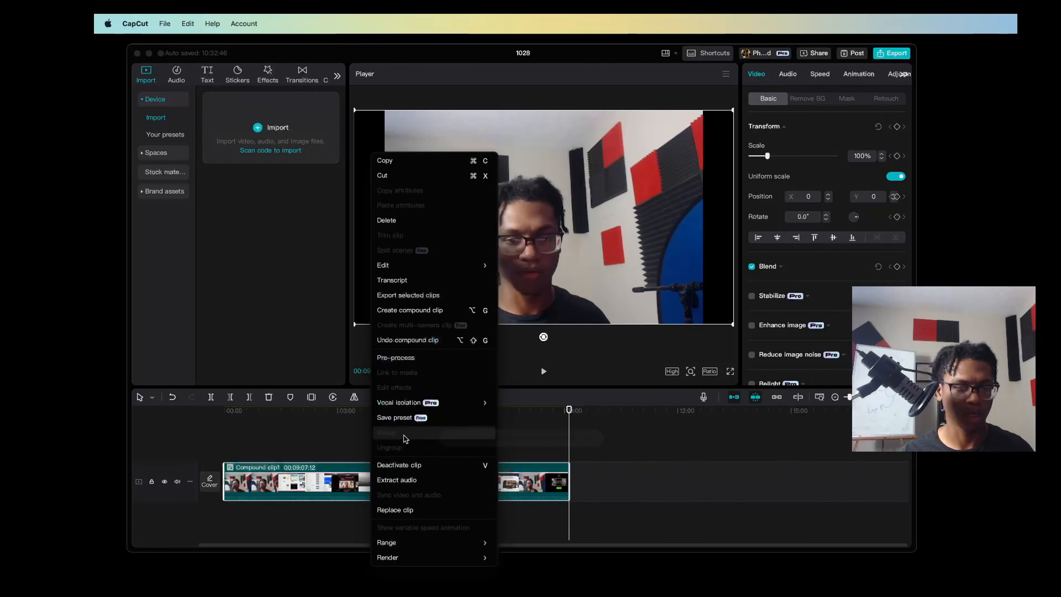
pyautogui.click(379, 343)
pyautogui.press('super+z')
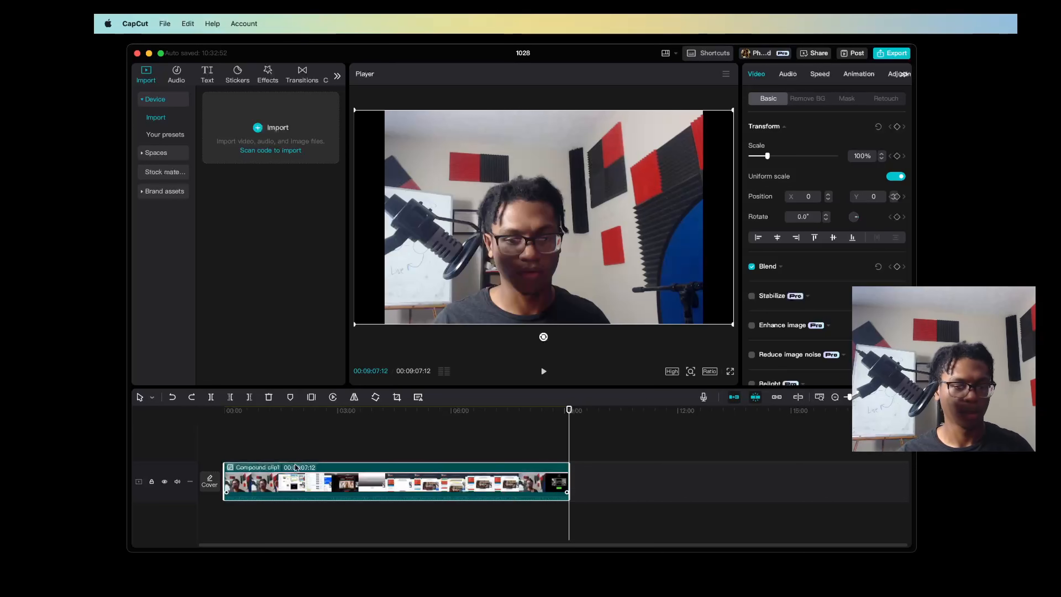
# Return the playhead to the start of the timeline and extract the compound clip's audio onto its own track
pyautogui.click(244, 428)
pyautogui.moveTo(244, 428); pyautogui.dragTo(173, 436)
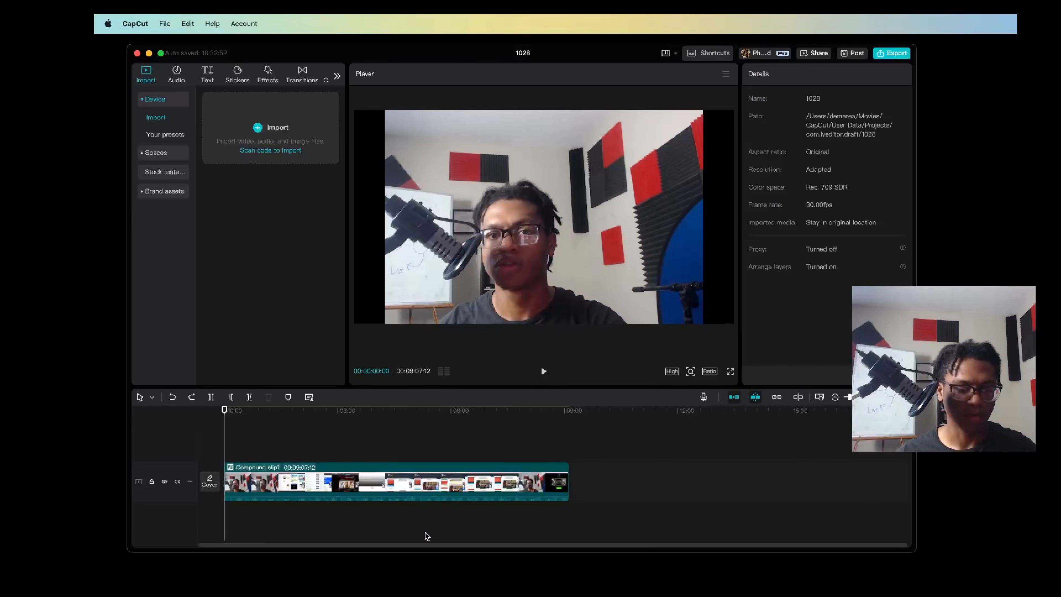
pyautogui.rightClick(447, 501)
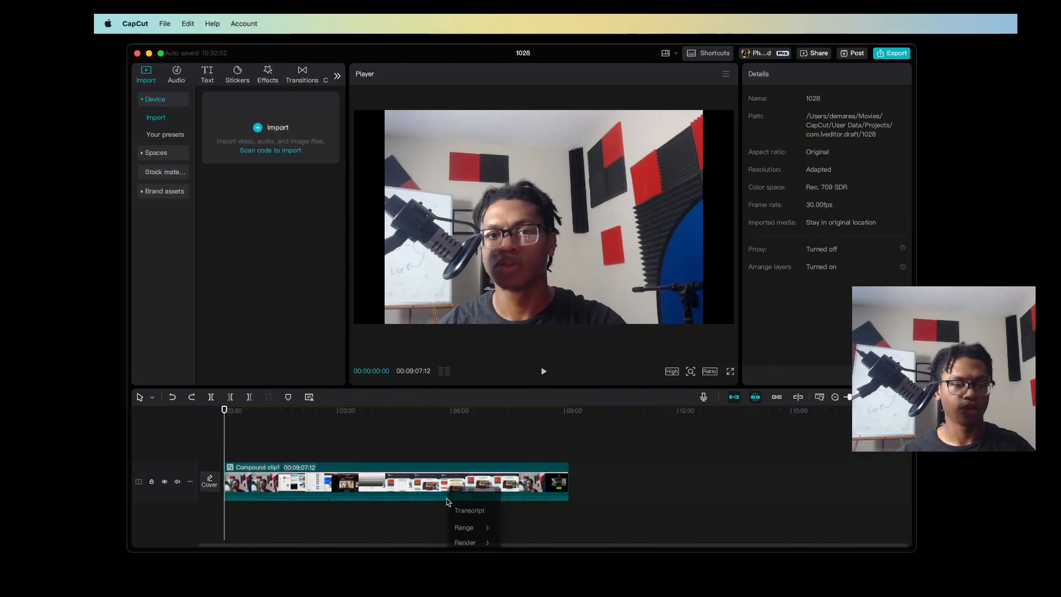
pyautogui.click(410, 513)
pyautogui.scroll(5, 411, 525)
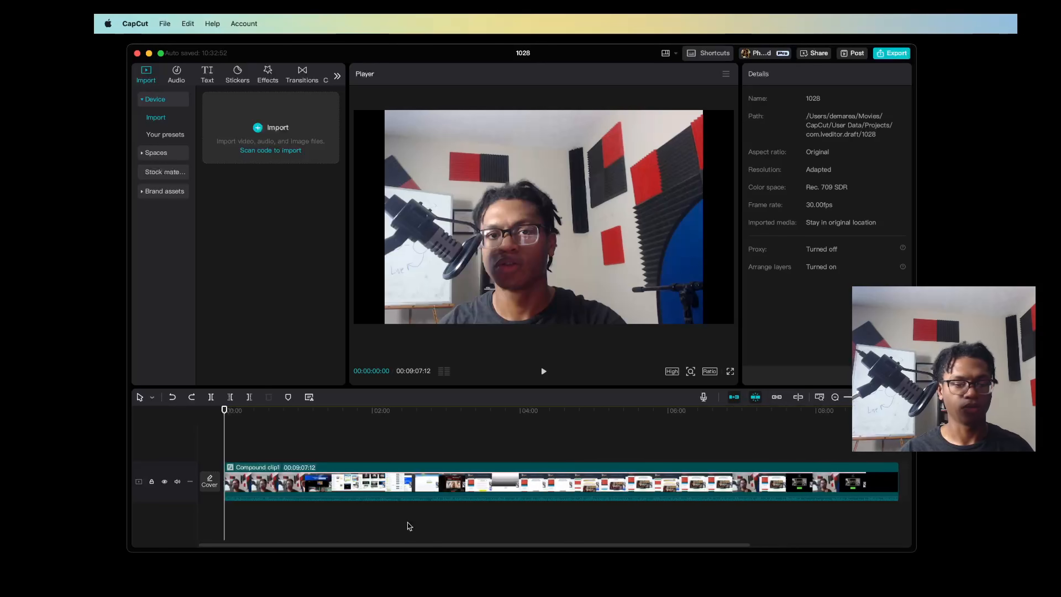
pyautogui.scroll(-2, 411, 525)
pyautogui.scroll(-1, 410, 526)
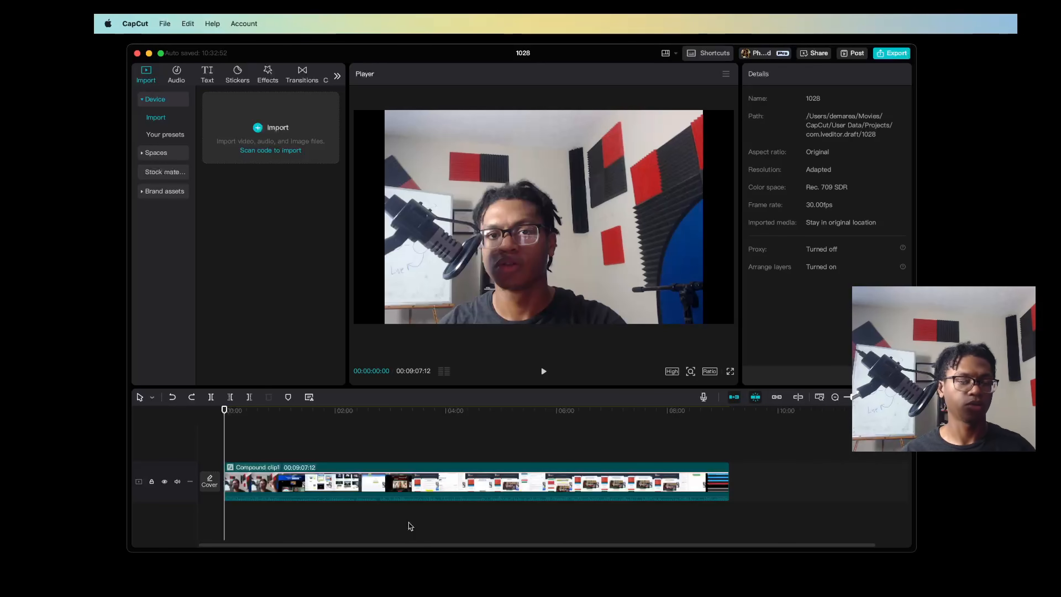
pyautogui.rightClick(311, 479)
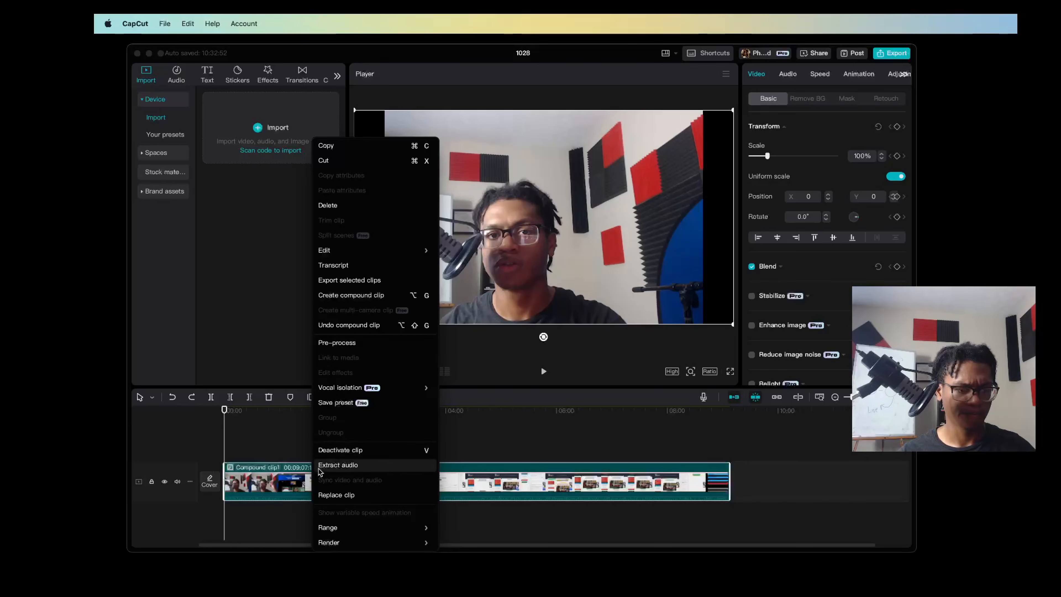
pyautogui.click(338, 465)
pyautogui.click(322, 507)
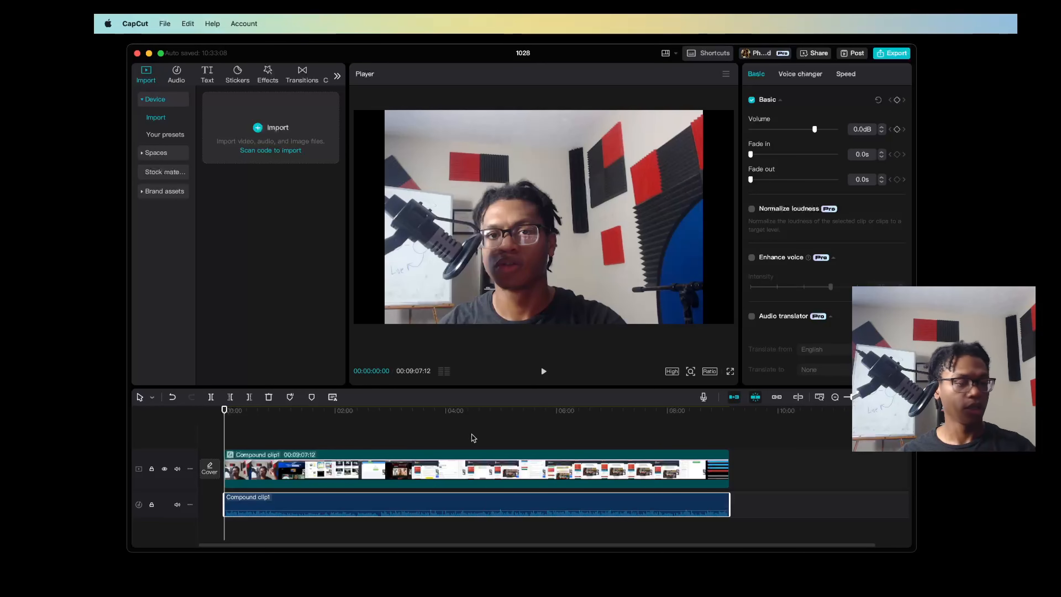
# Turn on Normalize loudness for the extracted audio, comparing playback of the opening seconds, and enable Enhance voice
pyautogui.moveTo(224, 412); pyautogui.dragTo(224, 468)
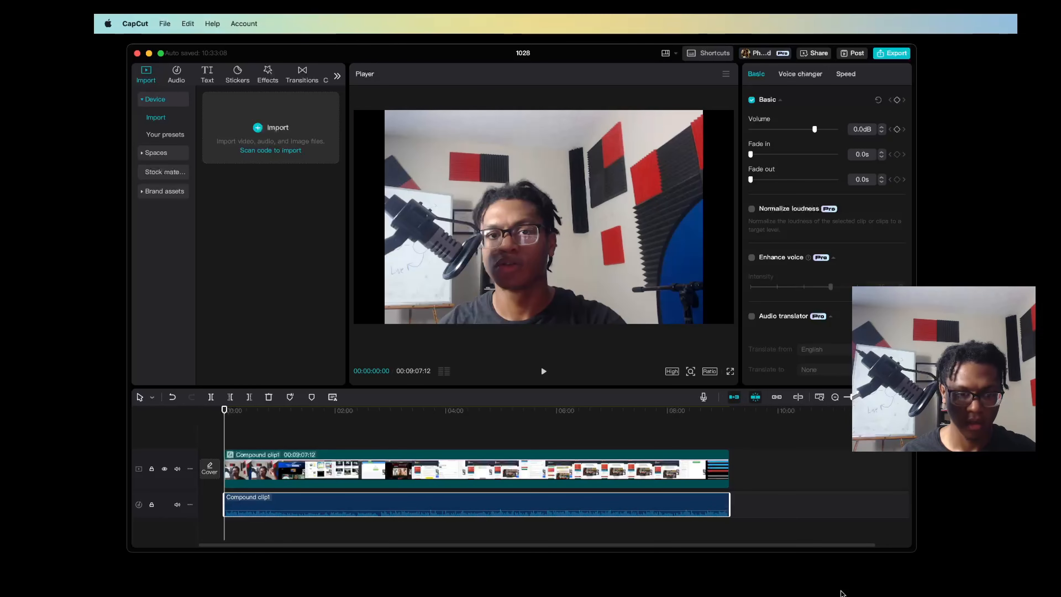
pyautogui.press('space')
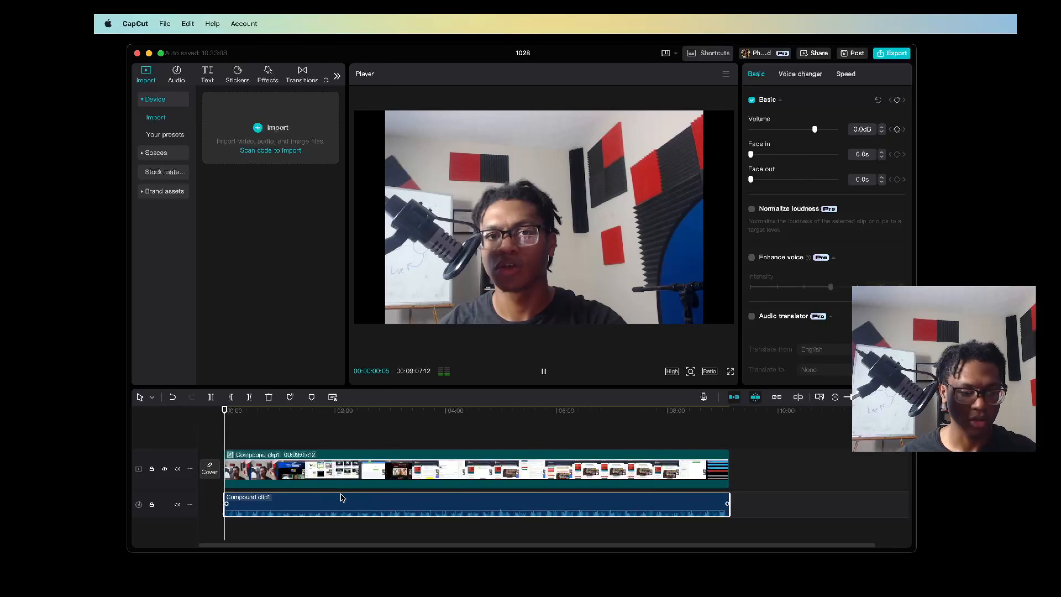
pyautogui.click(752, 210)
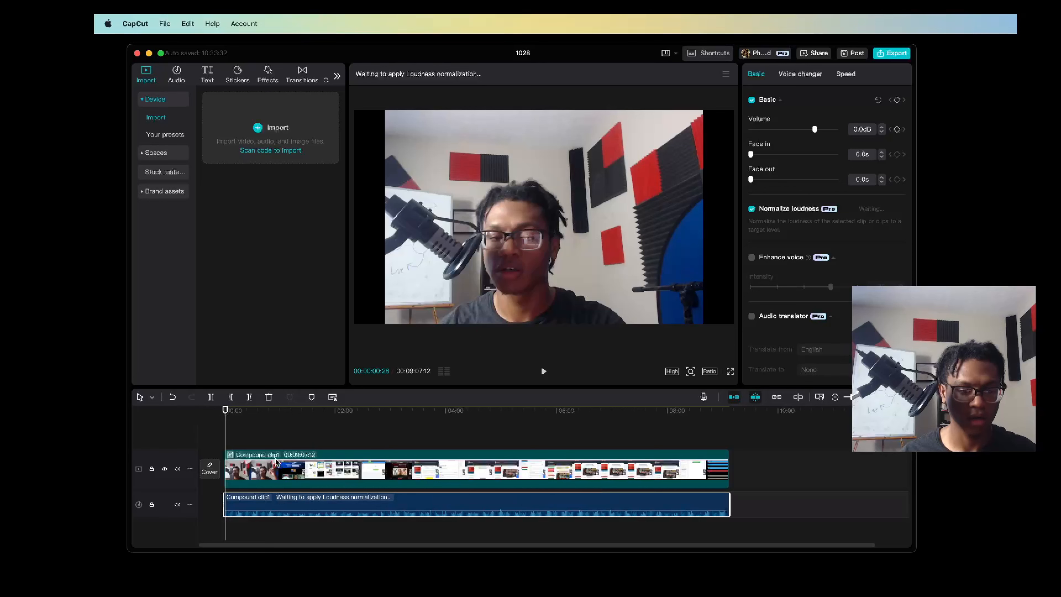
pyautogui.press('space')
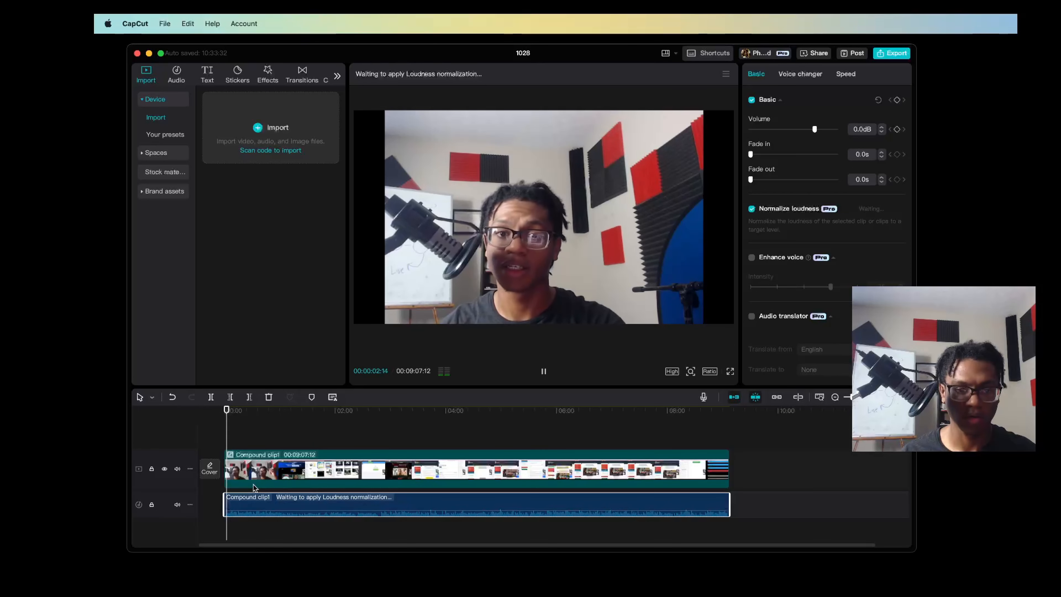
pyautogui.press('space')
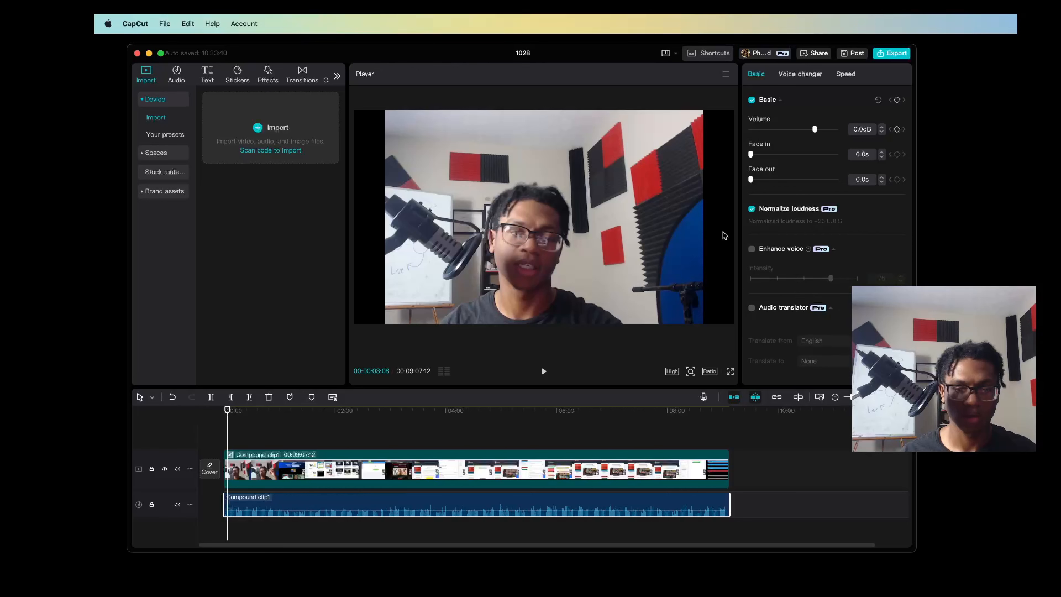
pyautogui.press('space')
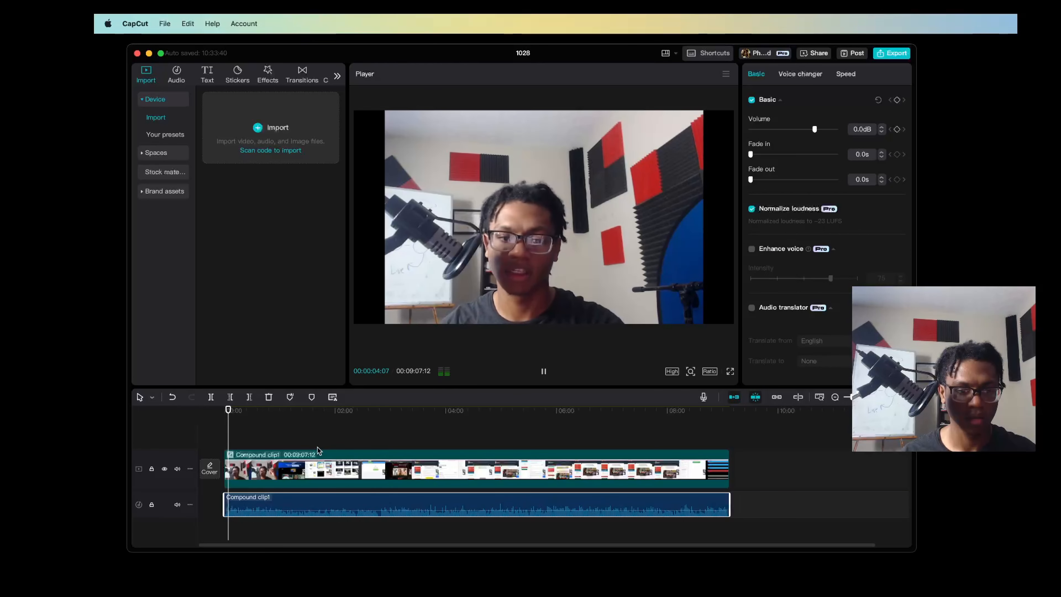
pyautogui.press('space')
pyautogui.click(224, 412)
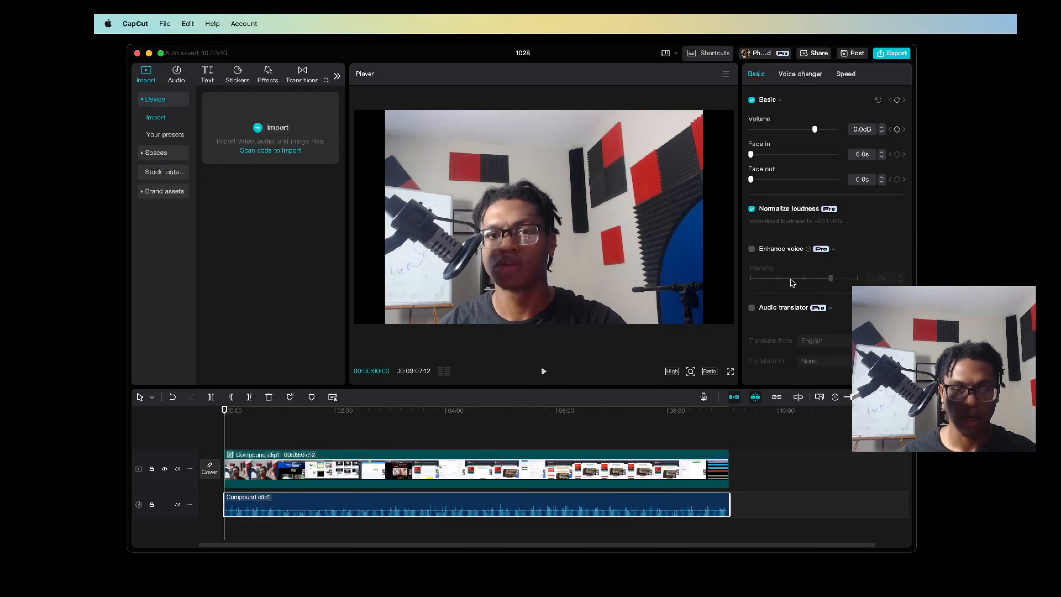
pyautogui.click(752, 249)
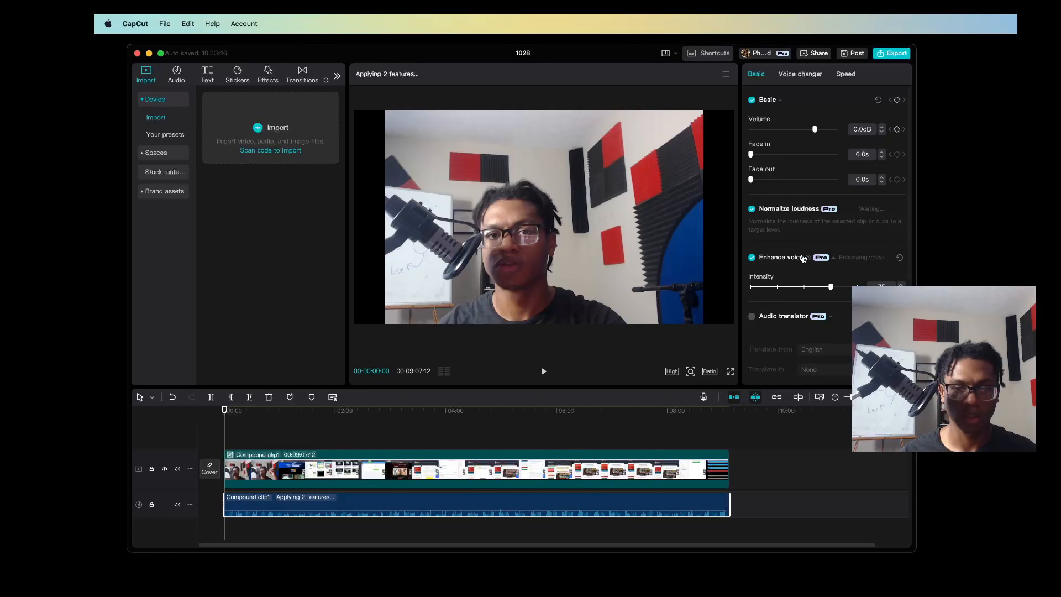
# Look through the extracted audio's settings down to Fill channel, and turn off Enhance voice and Normalize loudness
pyautogui.scroll(-5, 786, 284)
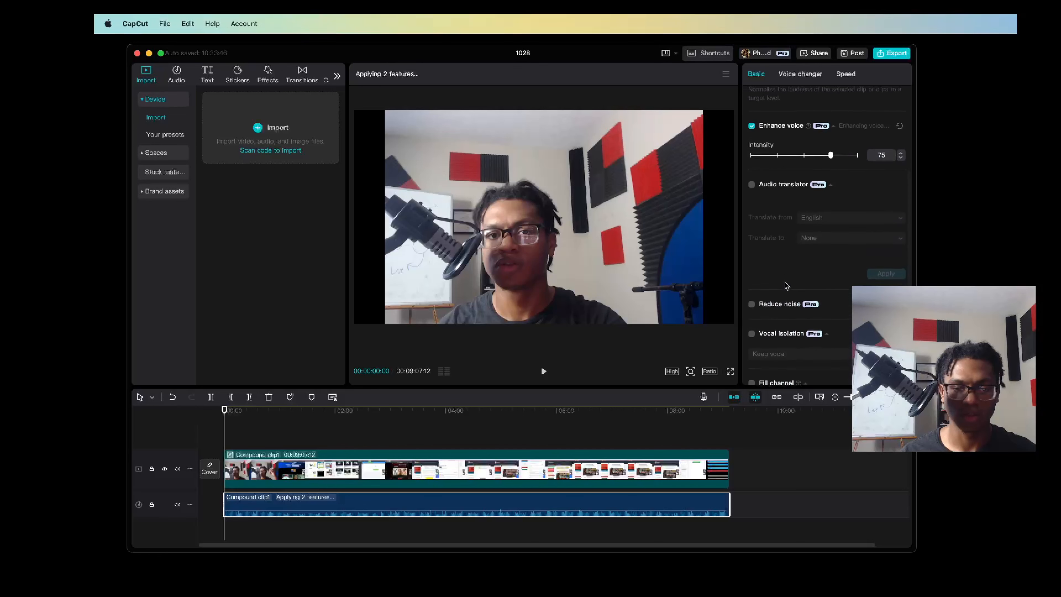
pyautogui.scroll(5, 786, 286)
pyautogui.scroll(-1, 787, 286)
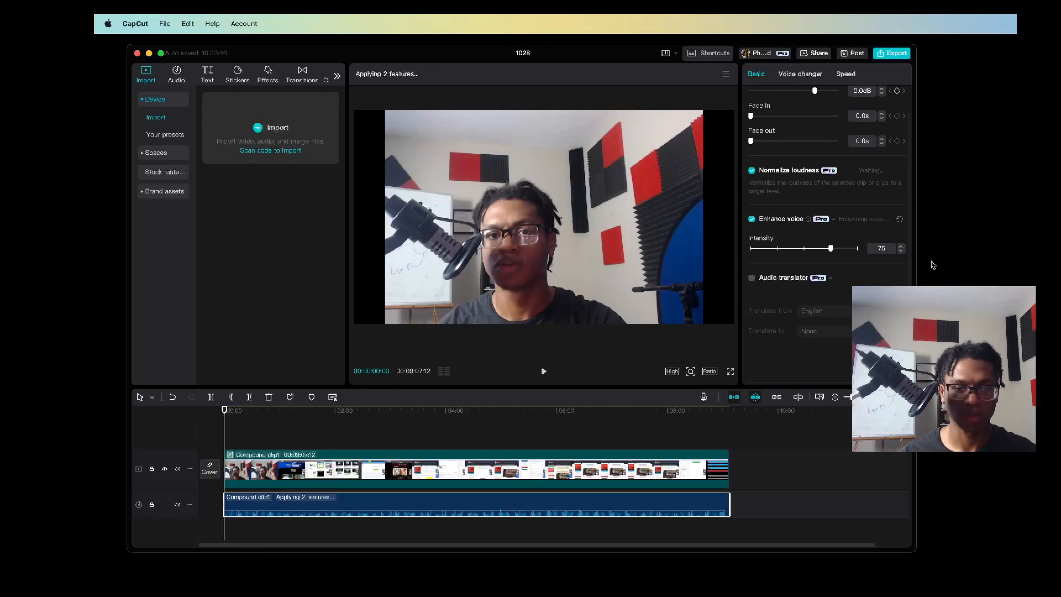
pyautogui.scroll(-3, 752, 273)
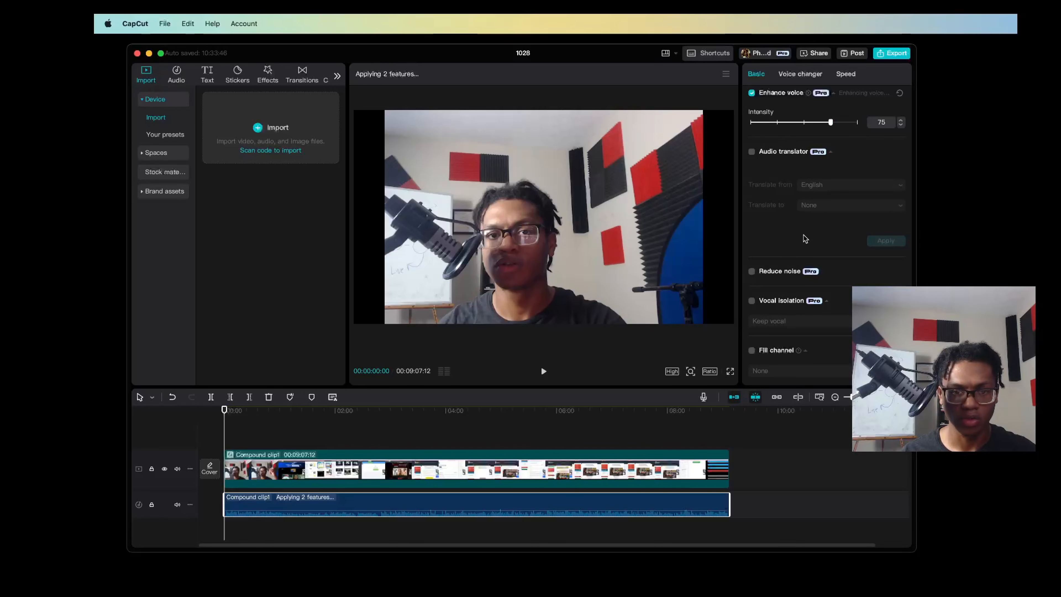
pyautogui.scroll(5, 805, 239)
pyautogui.scroll(-3, 751, 176)
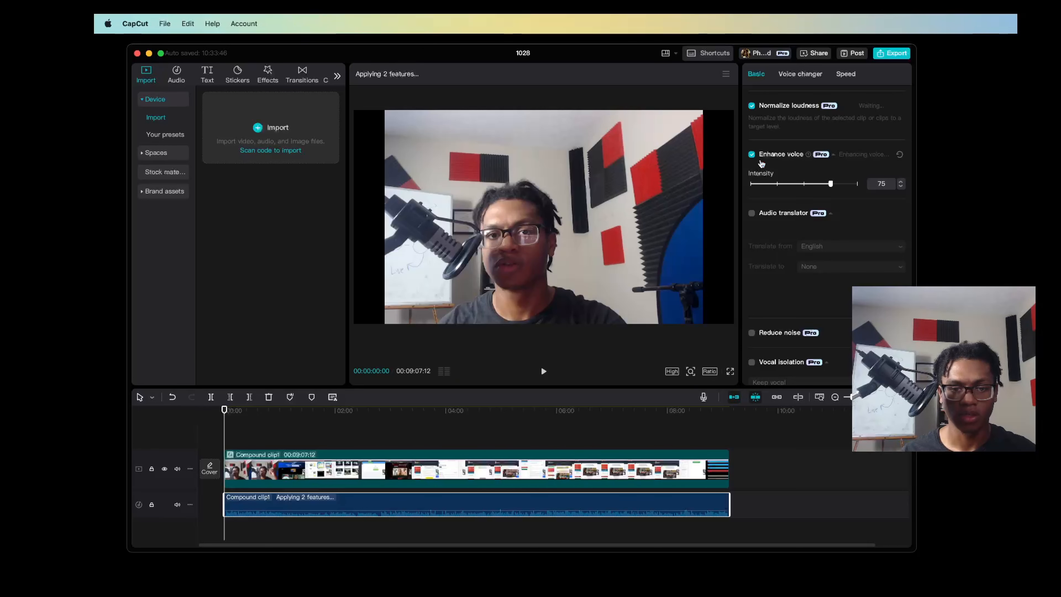
pyautogui.scroll(-2, 768, 217)
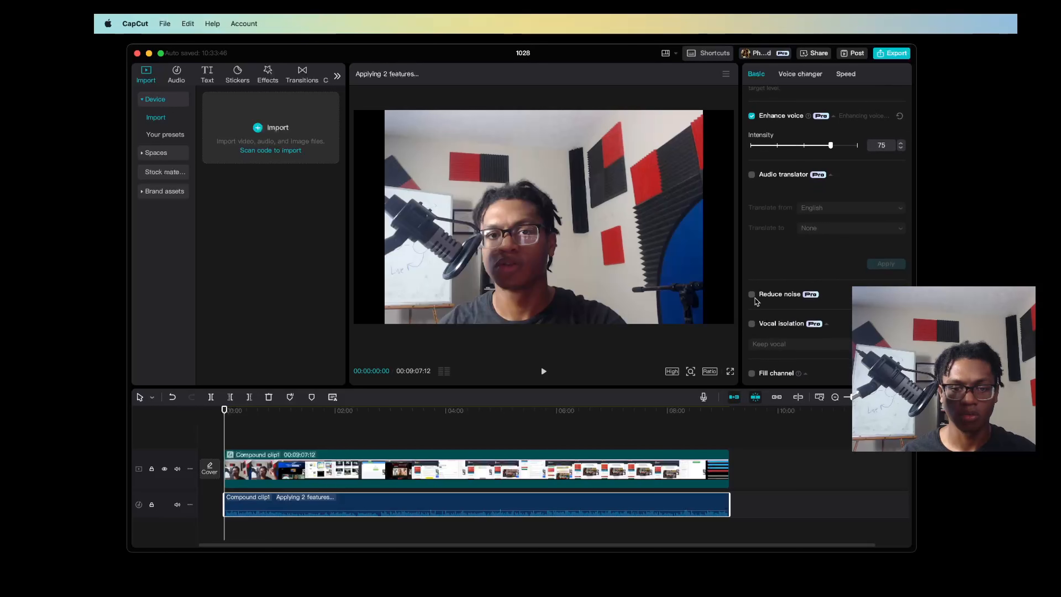
pyautogui.scroll(-1, 754, 297)
pyautogui.scroll(2, 773, 310)
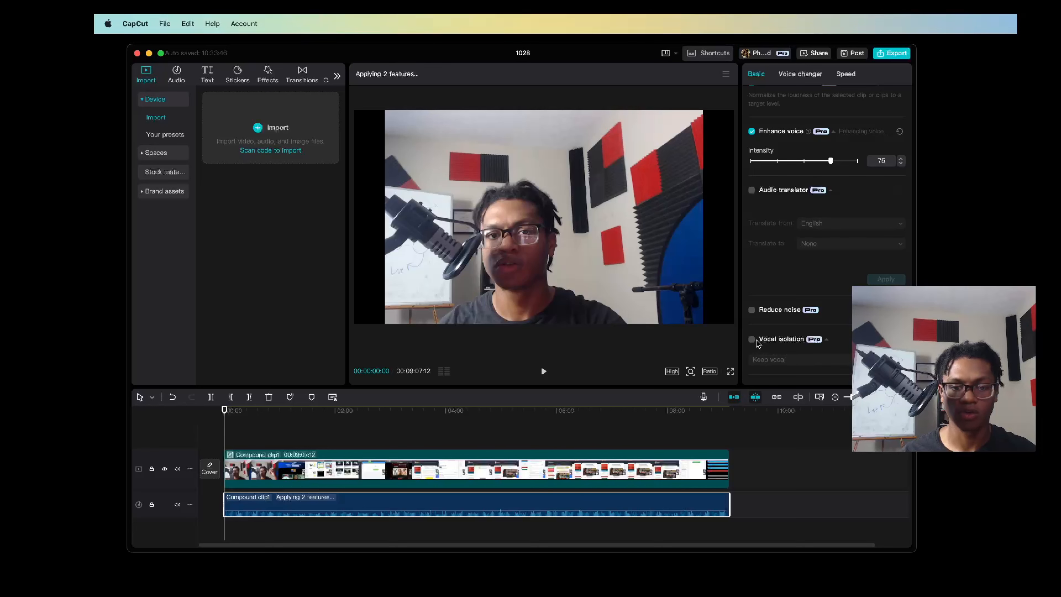
pyautogui.scroll(-2, 789, 345)
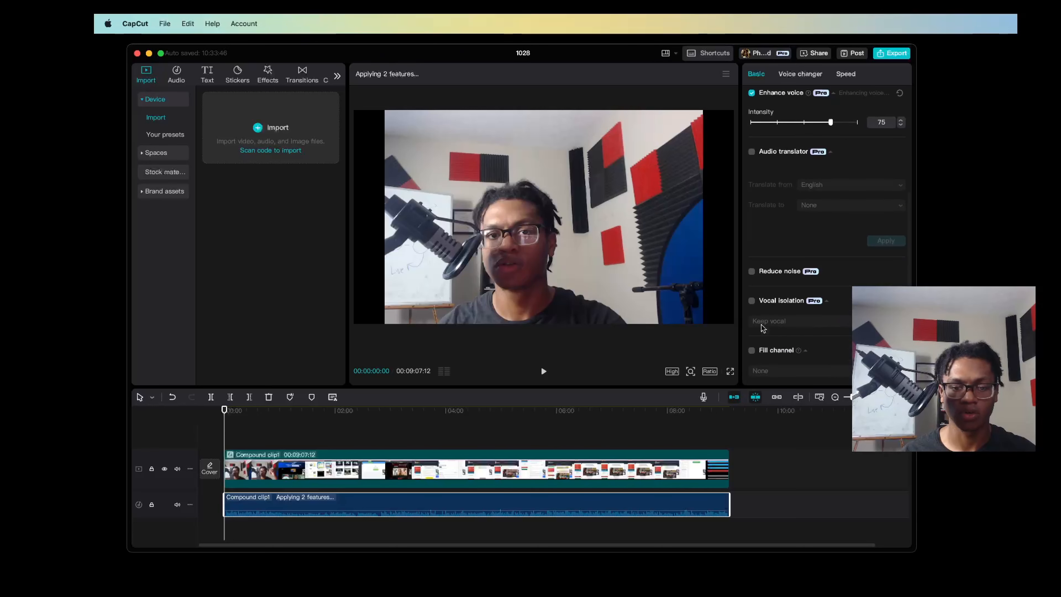
pyautogui.scroll(8, 791, 308)
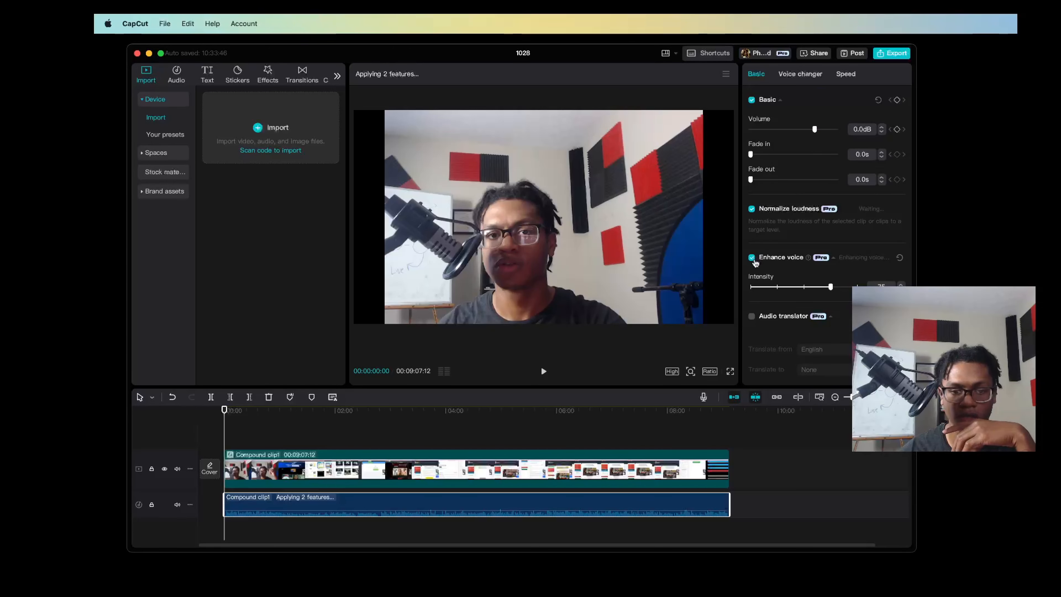
pyautogui.click(752, 258)
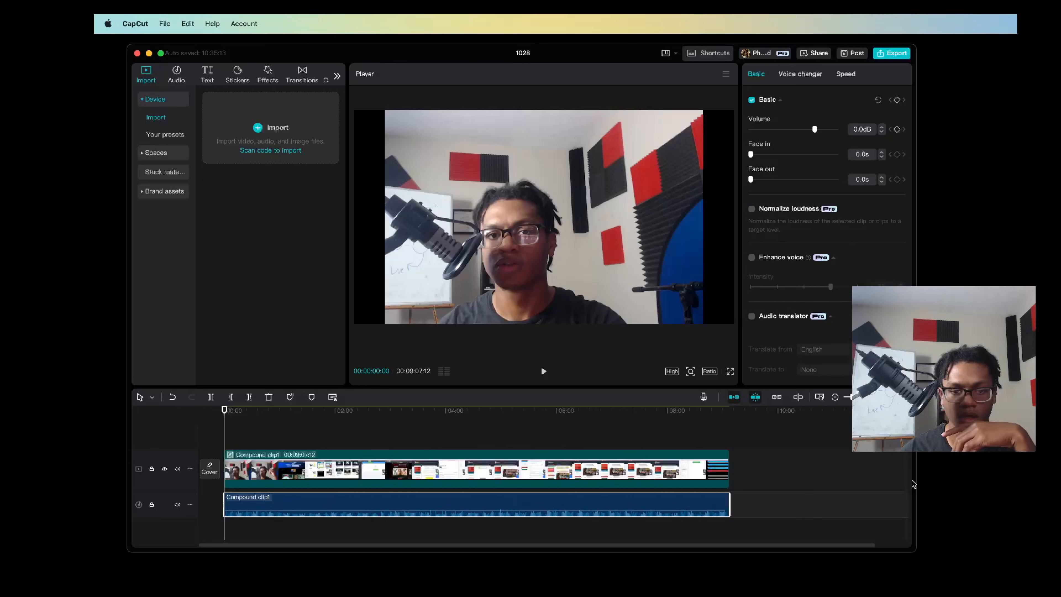
# Export only the audio, without video, as a WAV file named "affiliate" to the folder on the portable drive
pyautogui.click(846, 589)
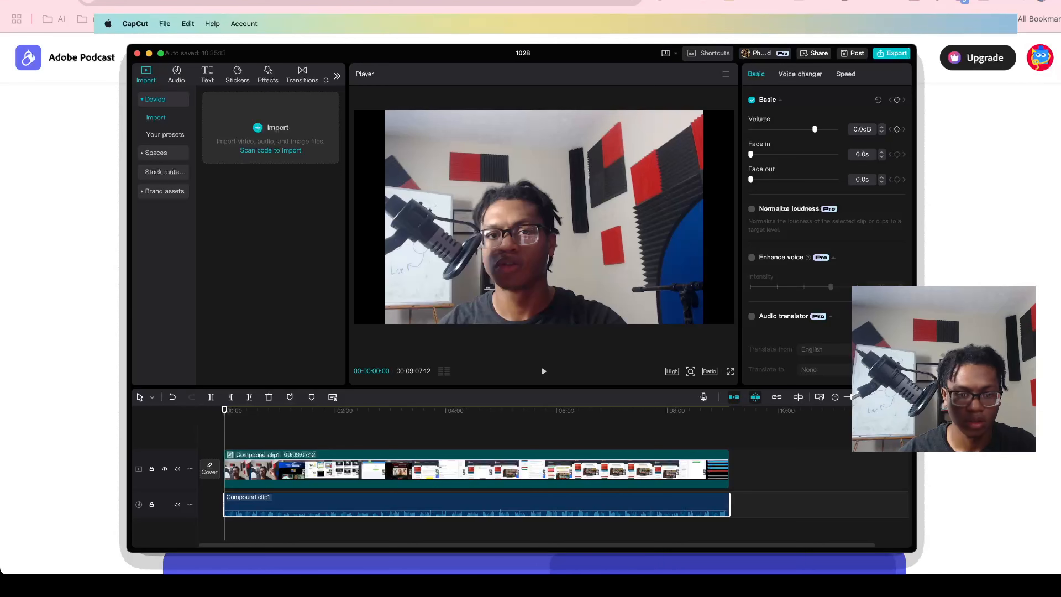
pyautogui.click(892, 53)
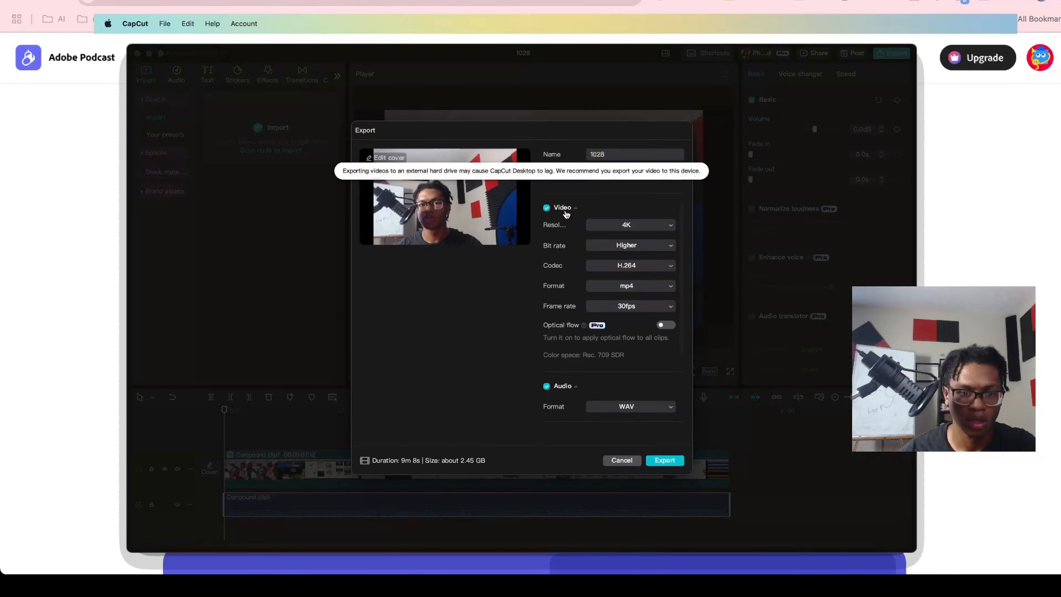
pyautogui.click(546, 208)
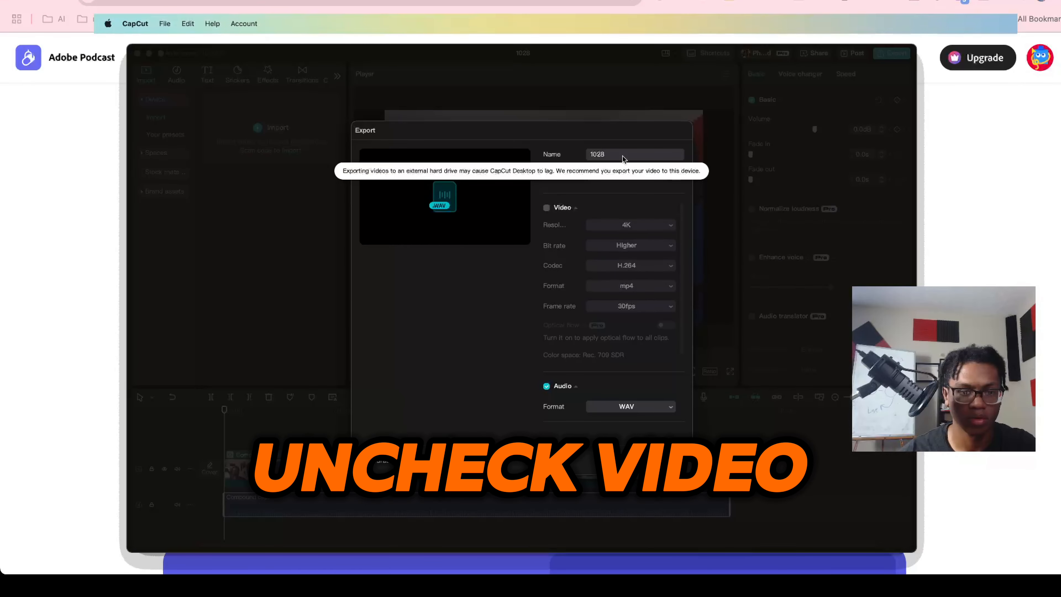
pyautogui.write('affiliate')
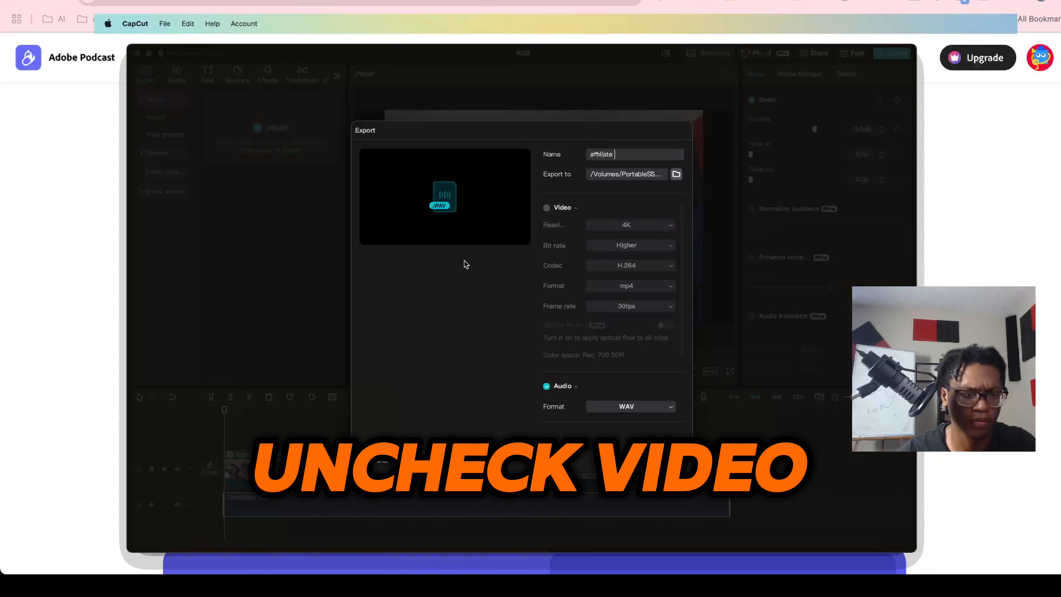
pyautogui.click(677, 174)
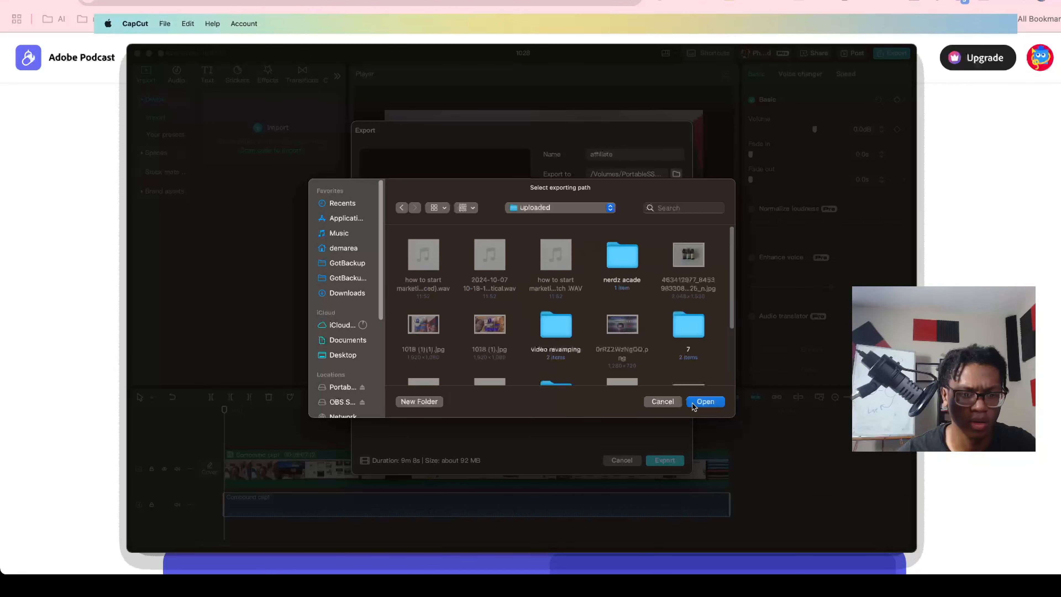
pyautogui.click(696, 403)
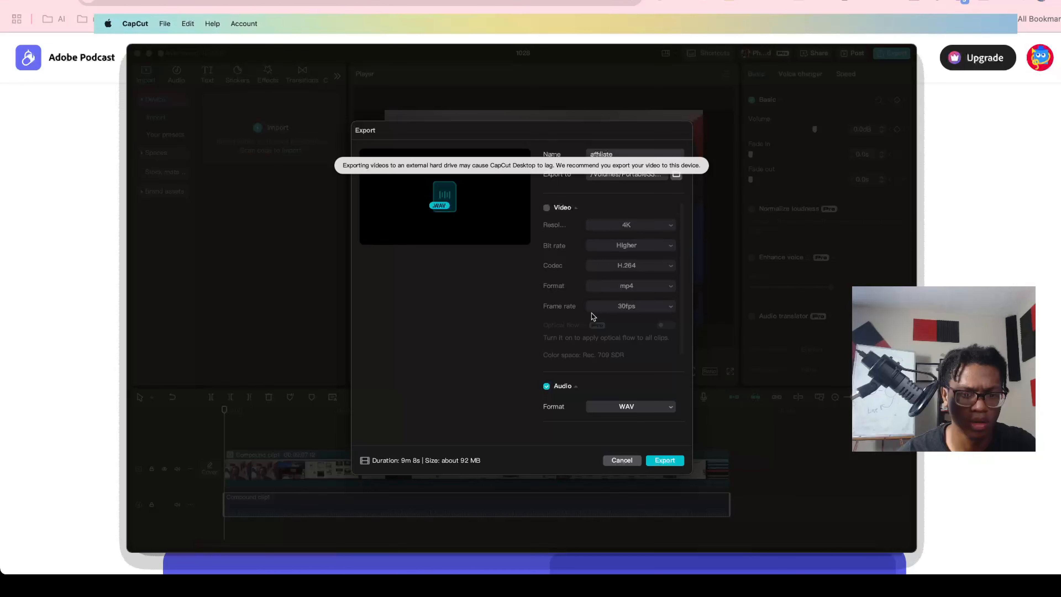
pyautogui.click(650, 460)
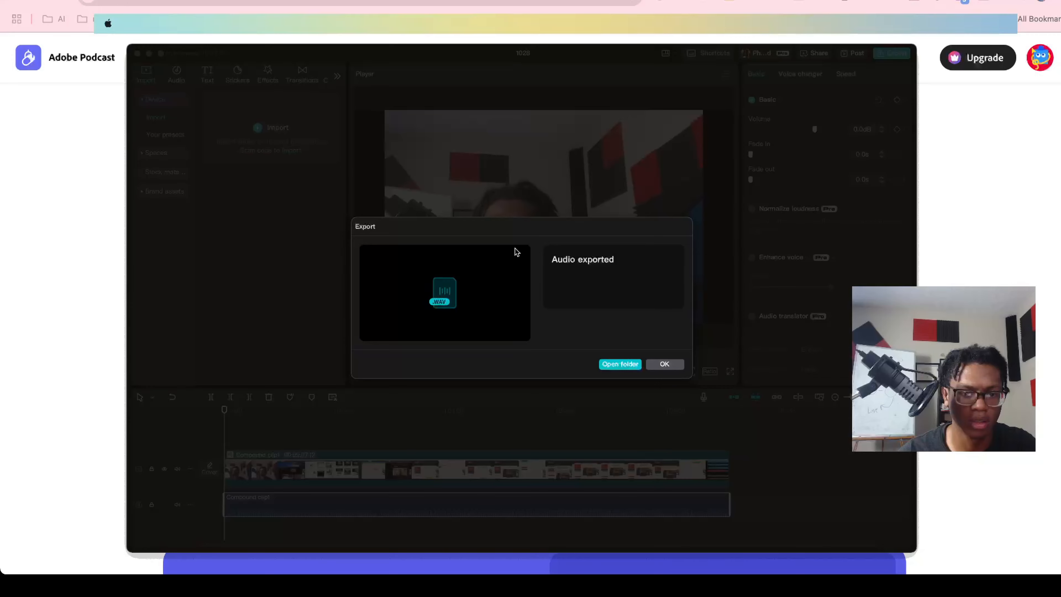
# Switch to the Adobe Podcast Enhance Speech page in the browser
pyautogui.press('super+Tab')
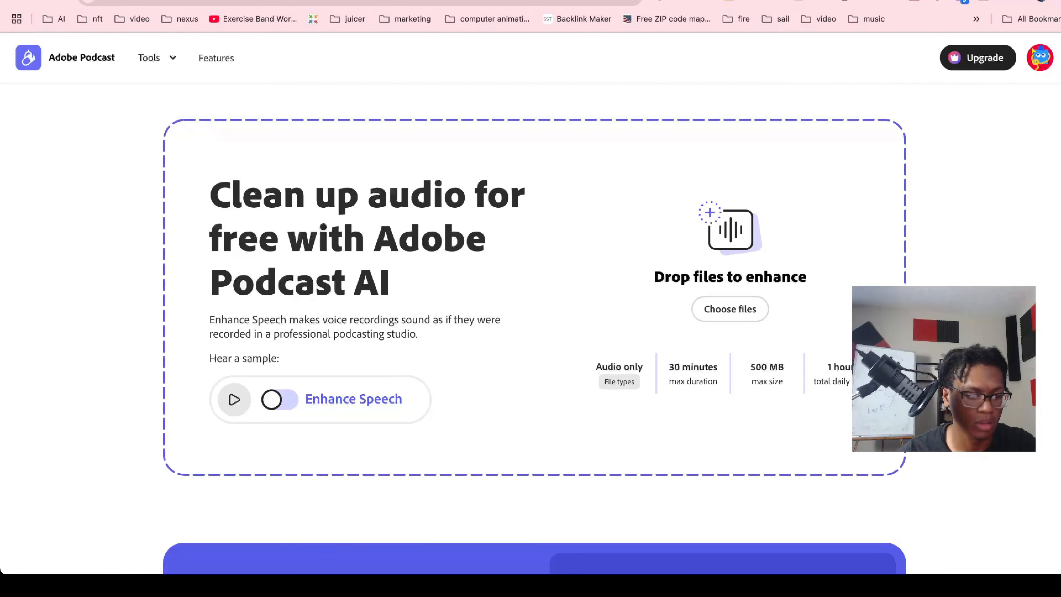